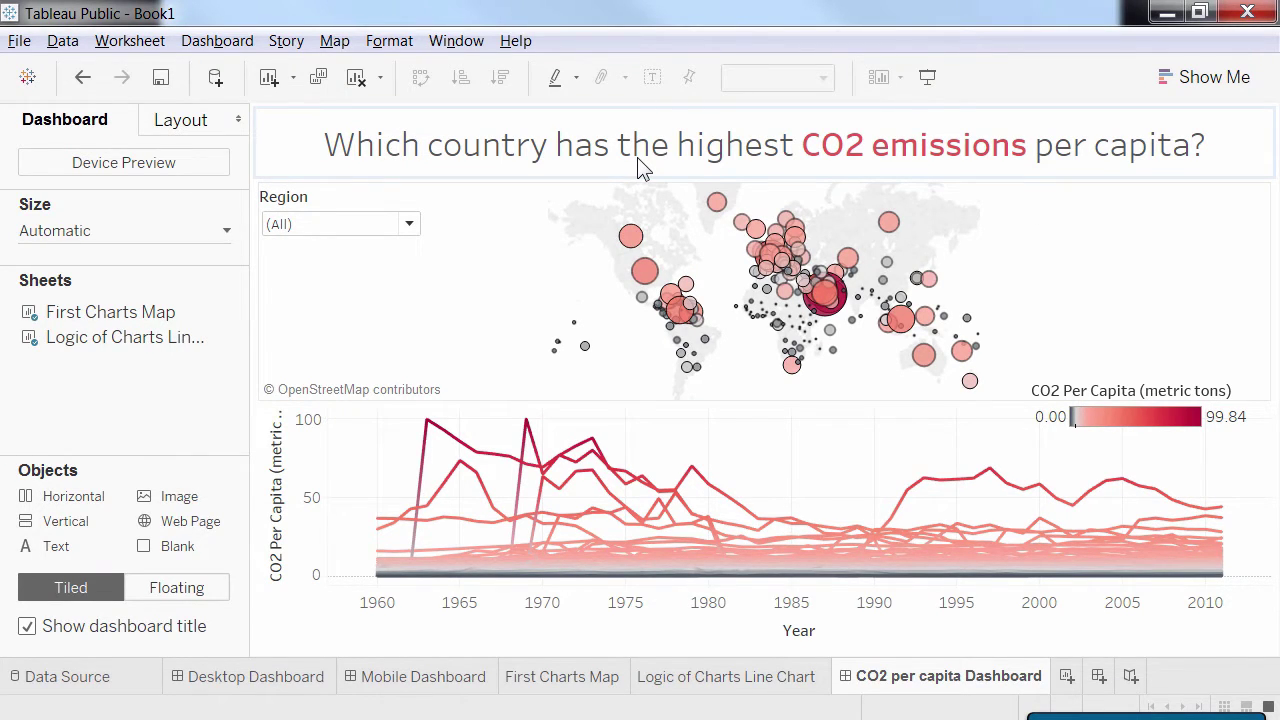
Step: Browse the region filter list and the Brunei map selection, leaving all regions shown
{"action": "left_click", "coordinate": [409, 225]}
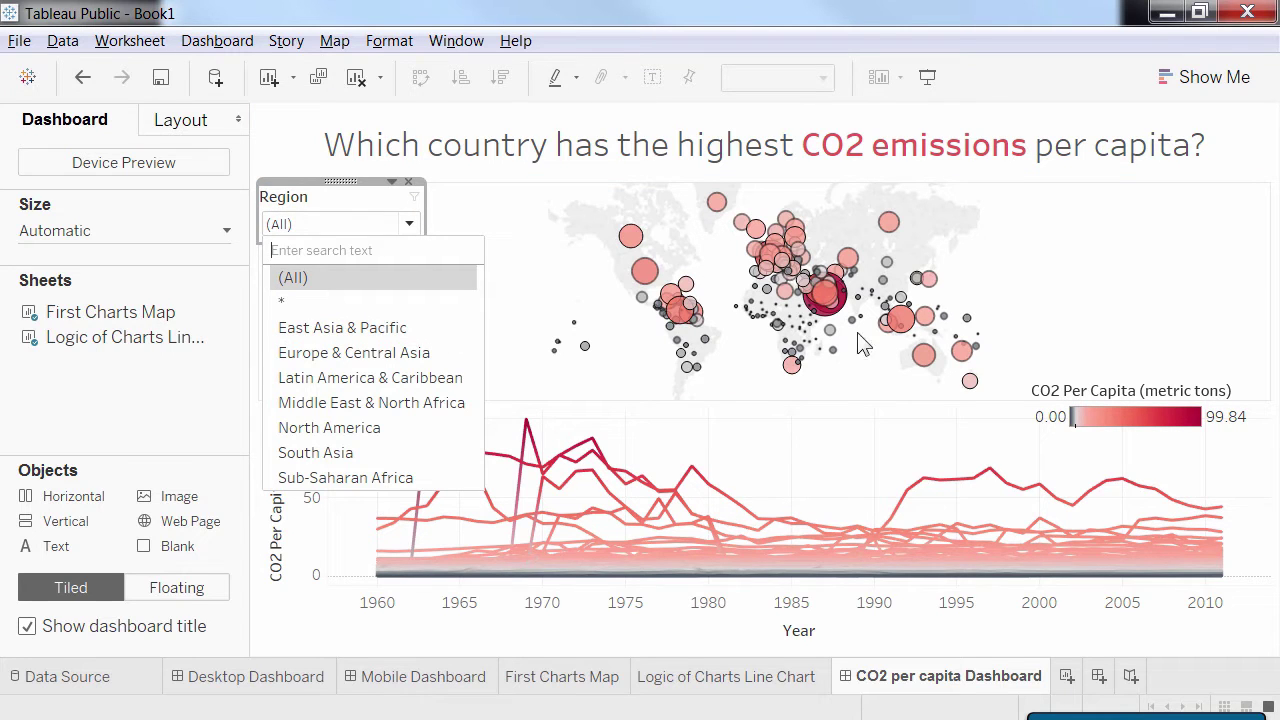
{"action": "left_click", "coordinate": [908, 325]}
{"action": "left_click", "coordinate": [900, 322]}
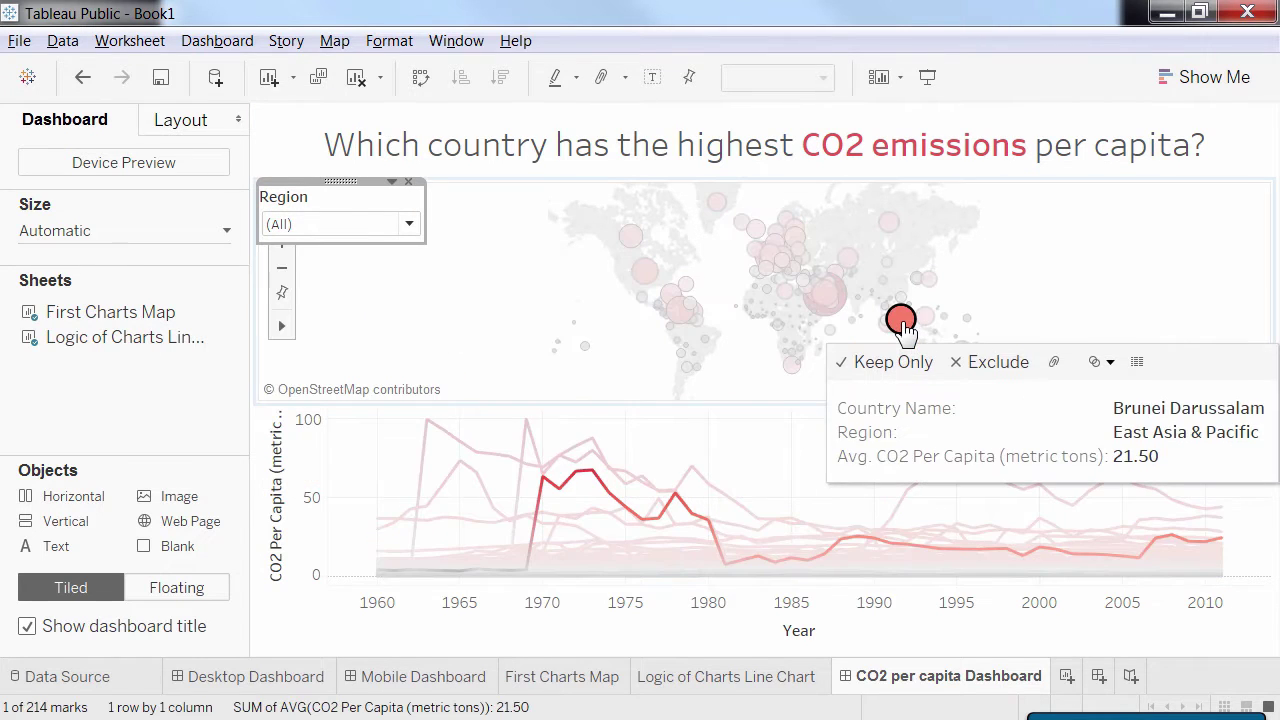
{"action": "left_click", "coordinate": [900, 322]}
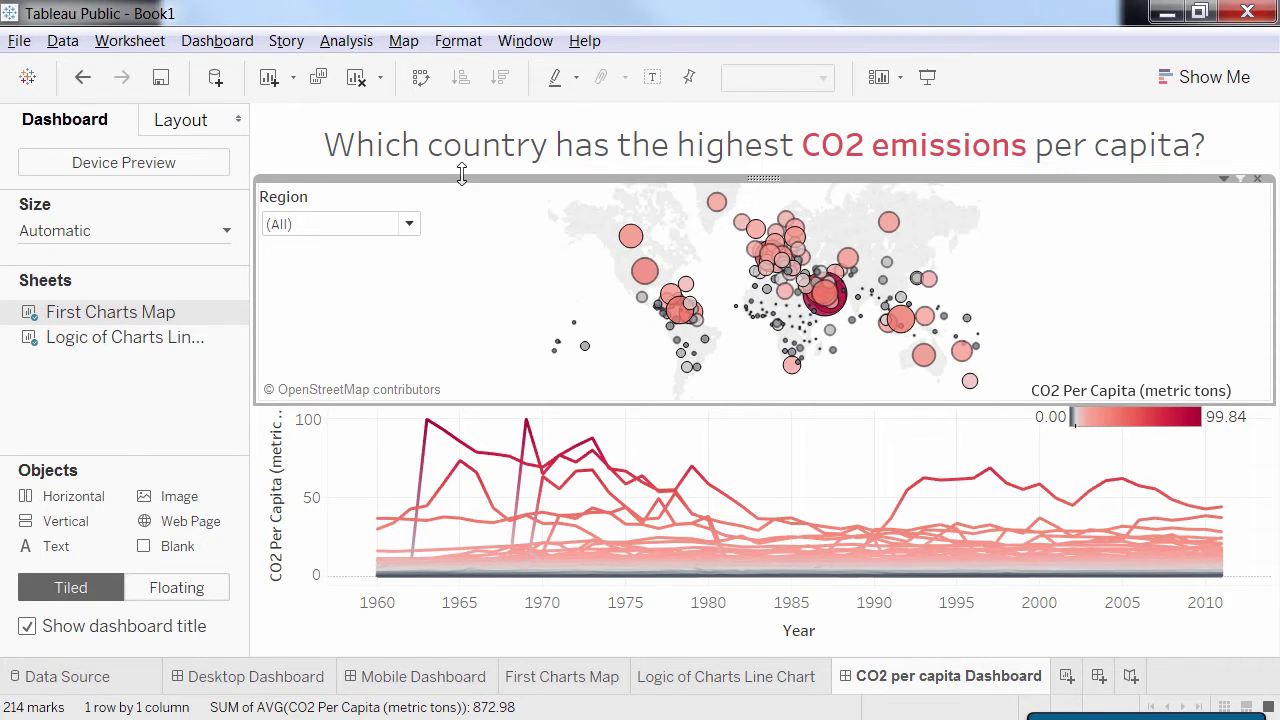
Step: Set the workbook's All font to Arvo in Format Workbook
{"action": "left_click", "coordinate": [455, 42]}
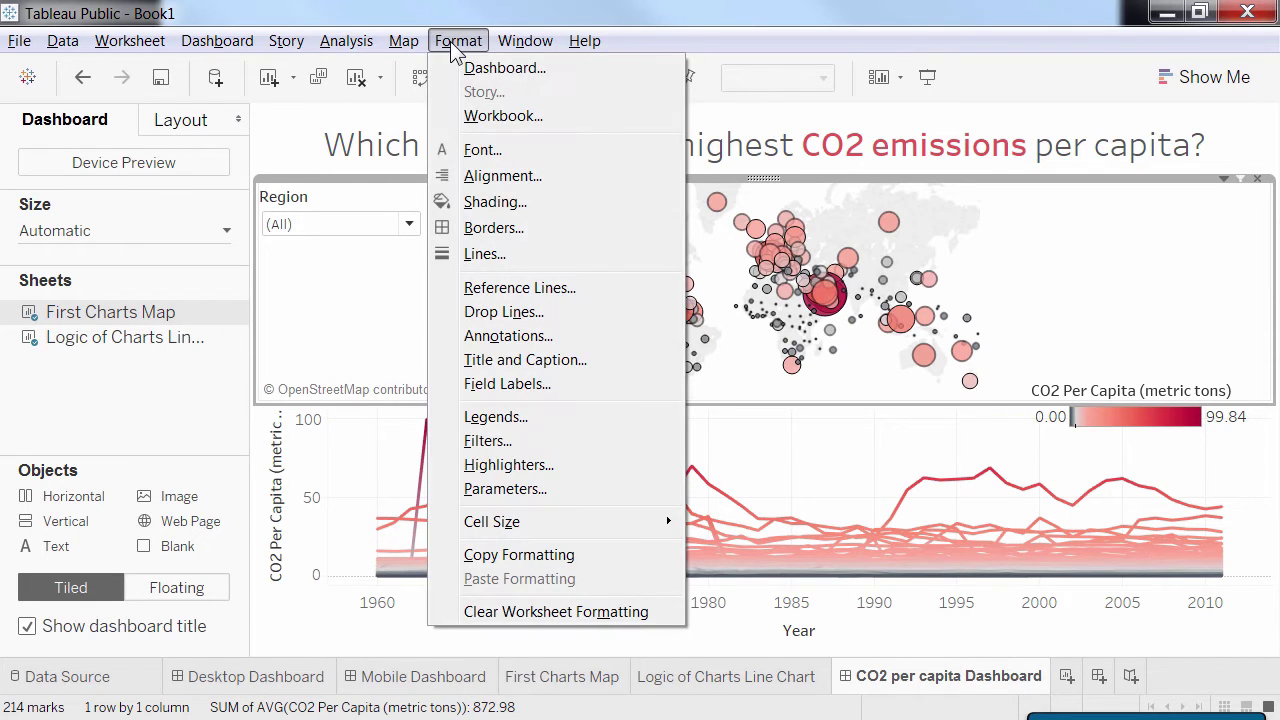
{"action": "left_click", "coordinate": [474, 117]}
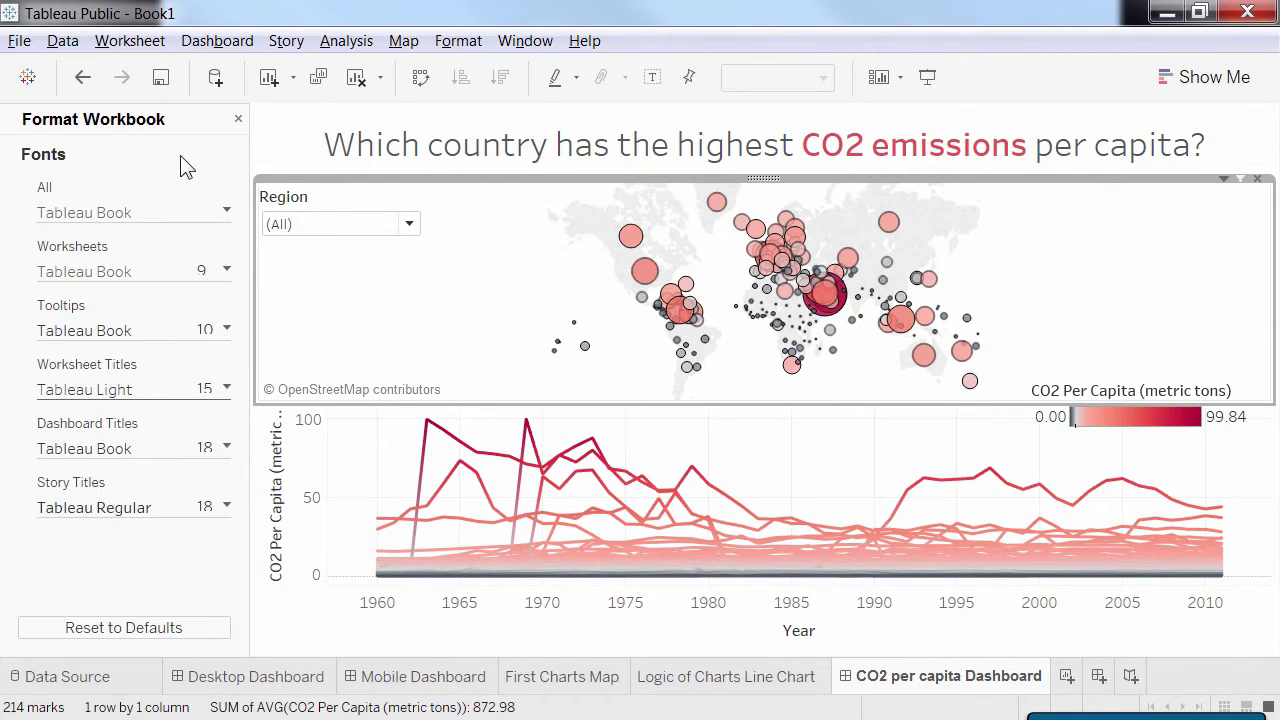
{"action": "left_click", "coordinate": [148, 220]}
{"action": "left_click", "coordinate": [188, 247]}
{"action": "left_click_drag", "start_coordinate": [300, 651], "coordinate": [298, 290]}
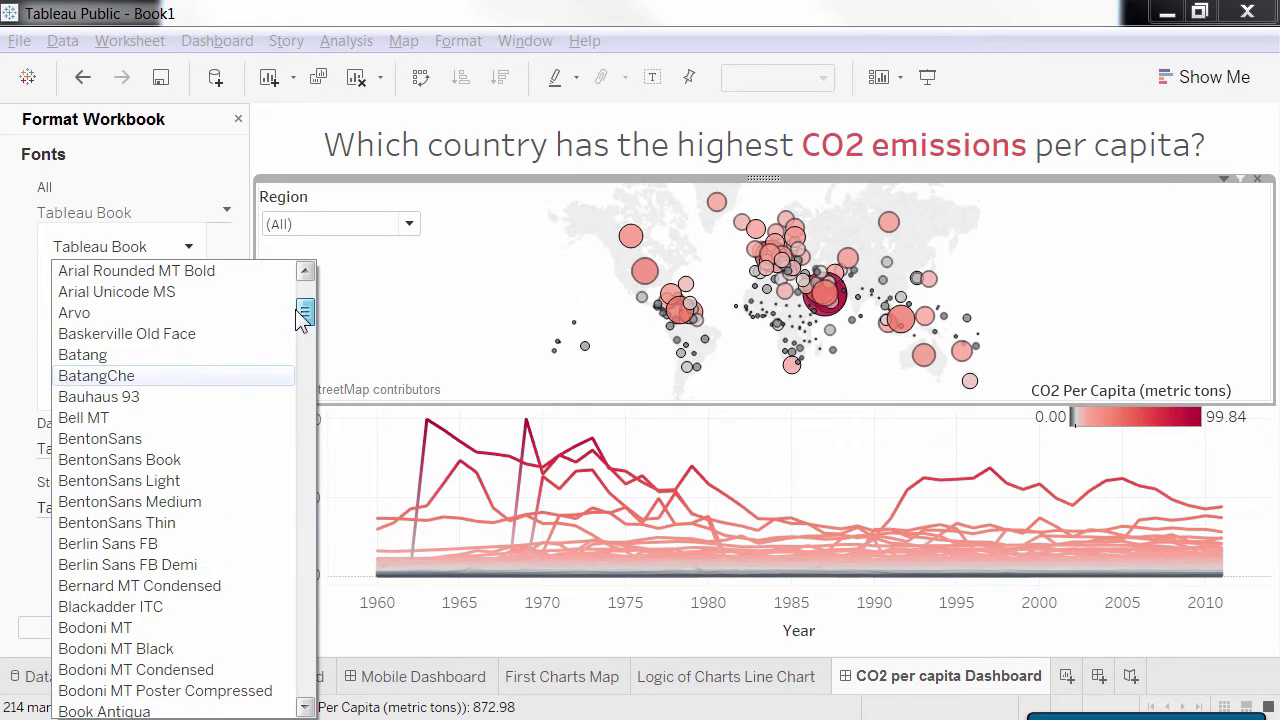
{"action": "left_click", "coordinate": [185, 311]}
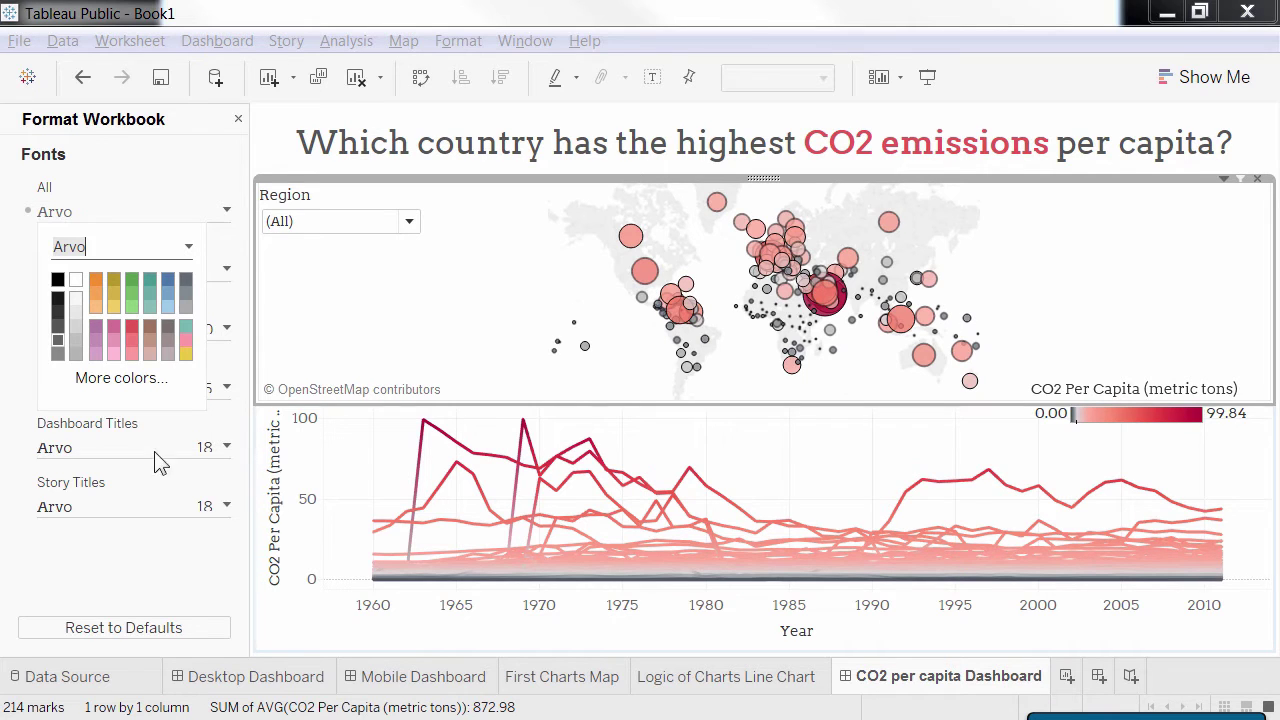
Step: Revert the black text colour, check the Worksheet Titles font, and close the formatting pane
{"action": "left_click", "coordinate": [58, 281]}
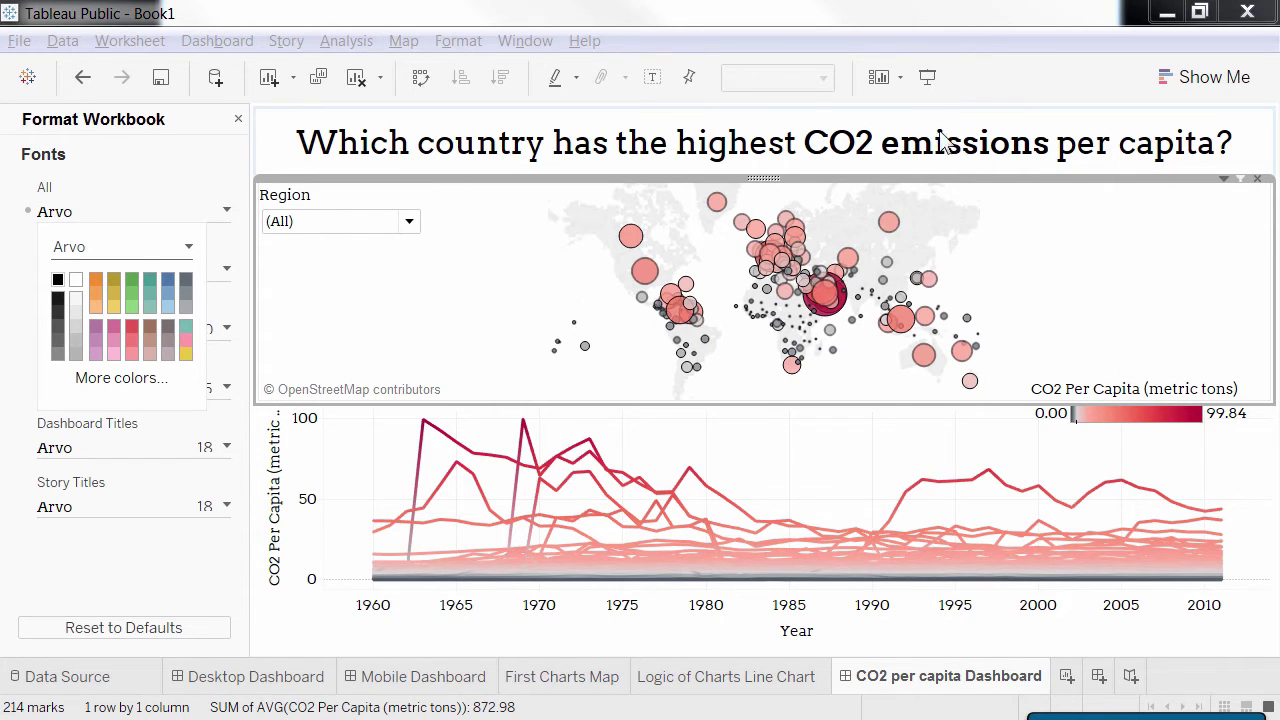
{"action": "left_click", "coordinate": [84, 78]}
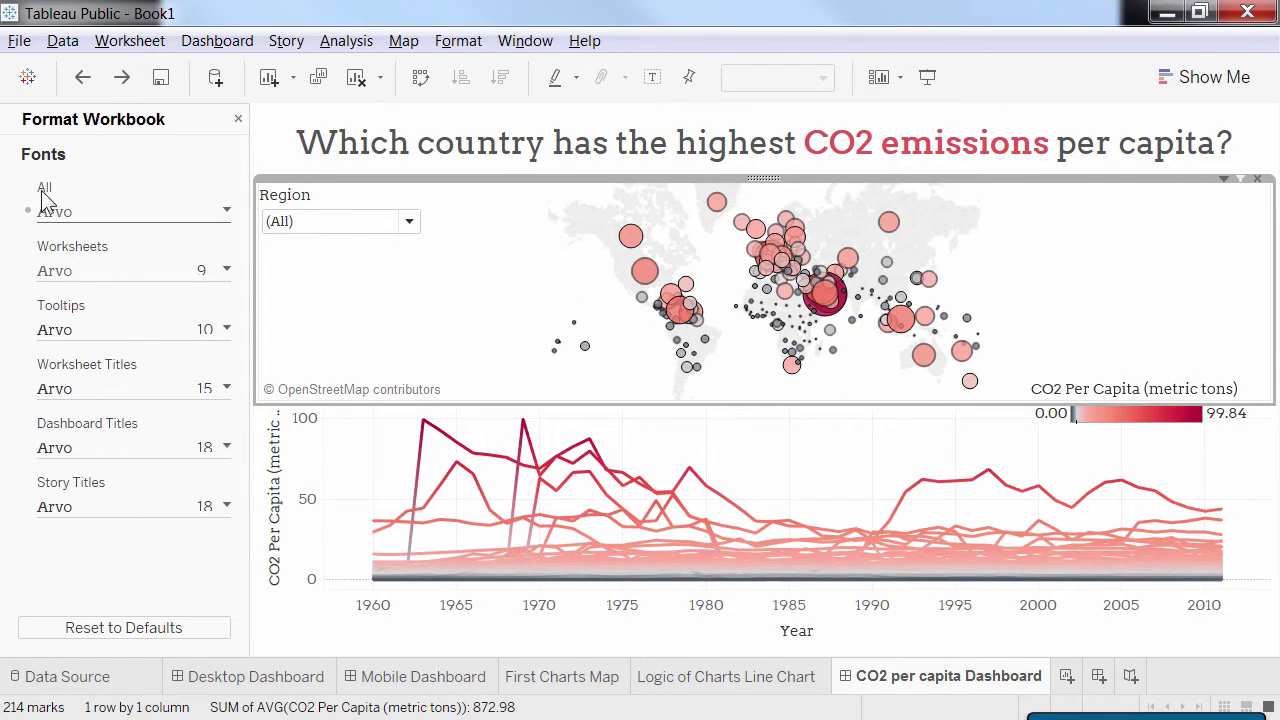
{"action": "left_click", "coordinate": [82, 389]}
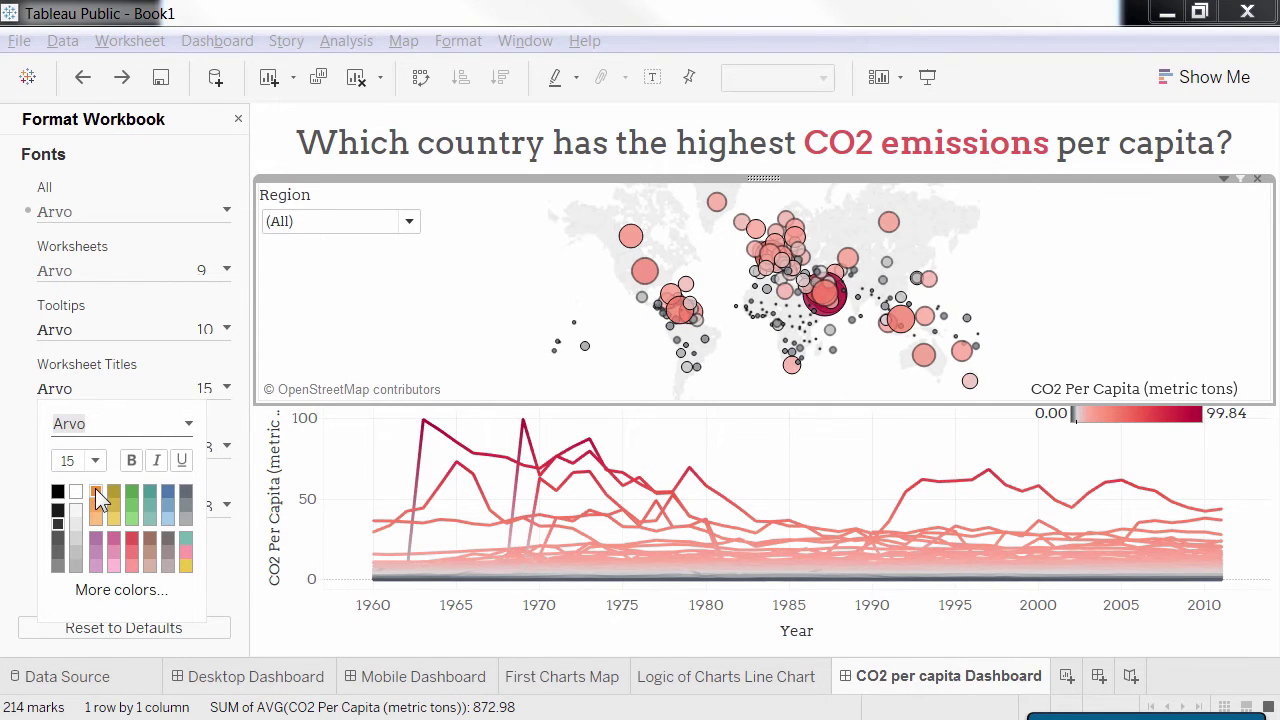
{"action": "left_click", "coordinate": [112, 388]}
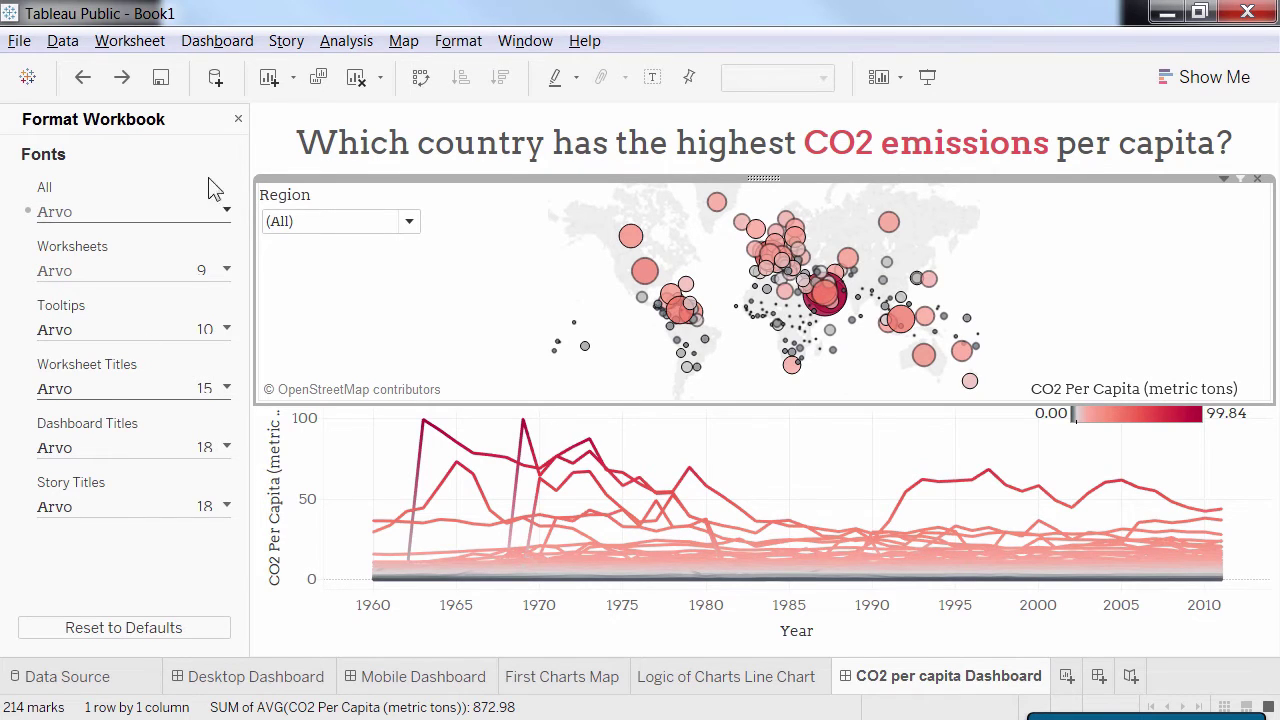
{"action": "left_click", "coordinate": [239, 118]}
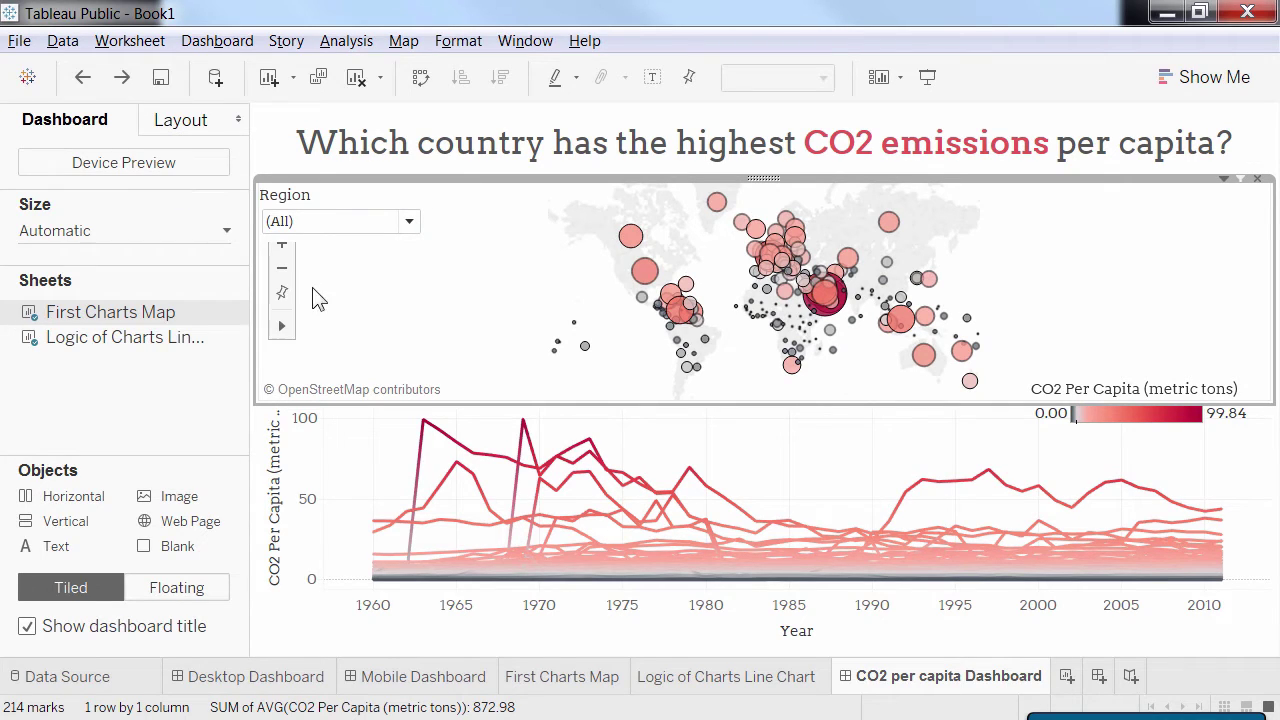
Step: Select the line chart and inspect the colour legend's options without changing anything
{"action": "left_click", "coordinate": [370, 432]}
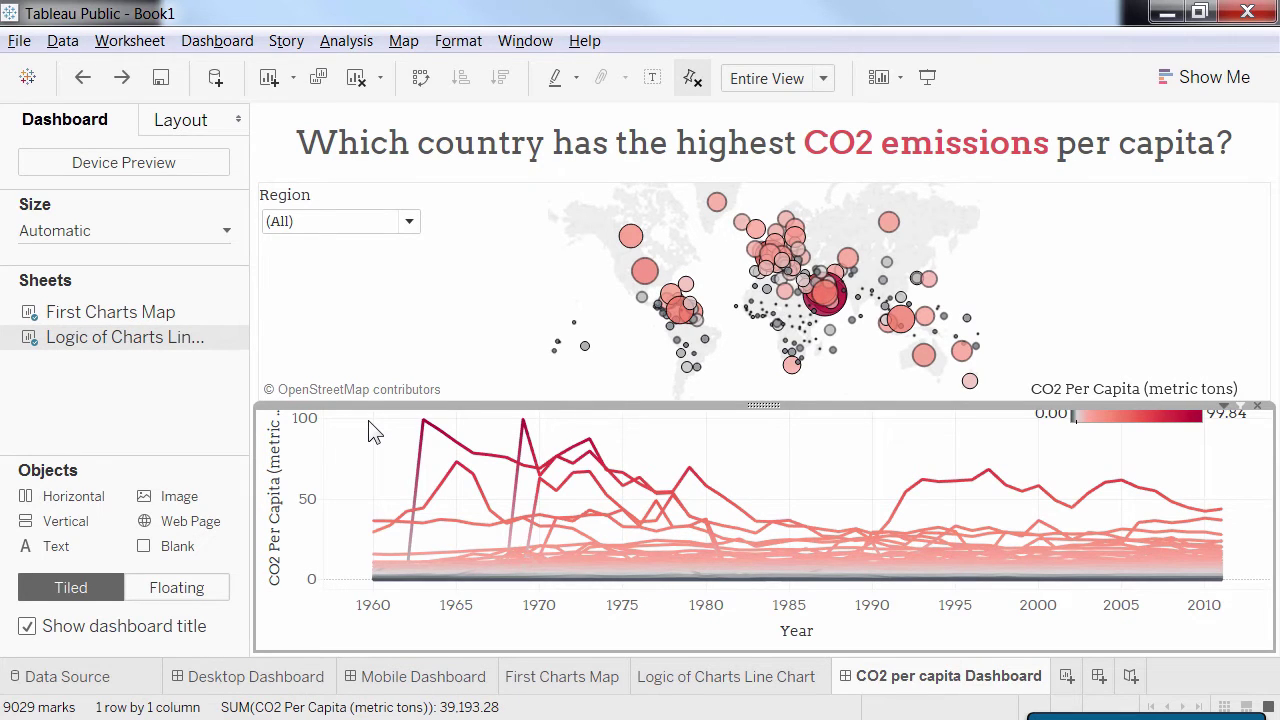
{"action": "left_click", "coordinate": [1225, 407]}
{"action": "key", "text": "Escape"}
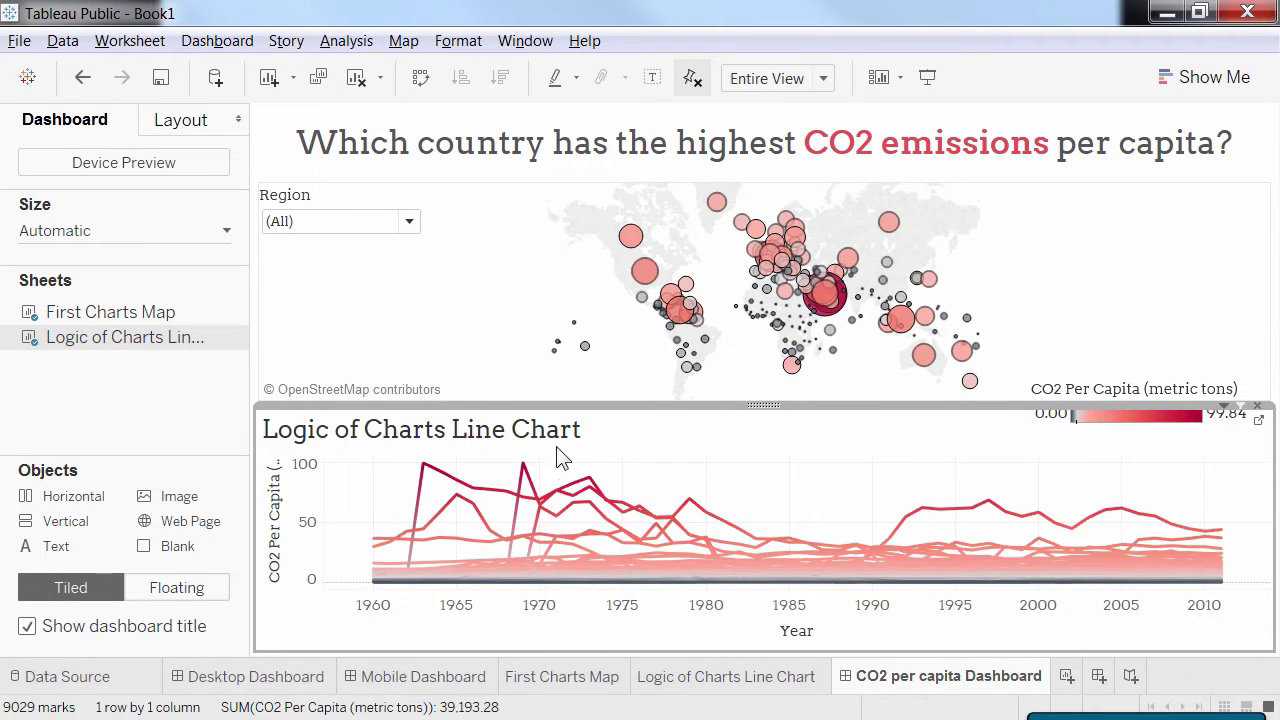
Step: Retitle the line chart 'Annual CO2 emissions per capita - are they decreasing?'
{"action": "double_click", "coordinate": [375, 445]}
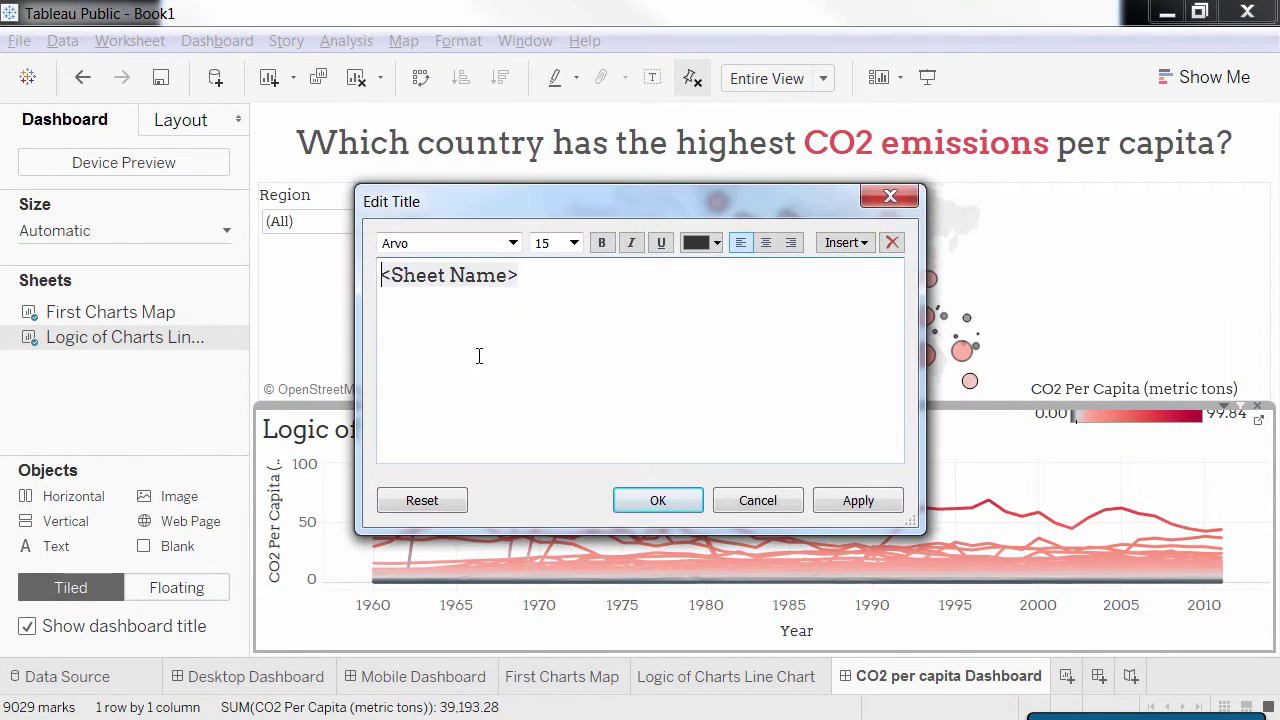
{"action": "left_click_drag", "start_coordinate": [541, 276], "coordinate": [370, 270]}
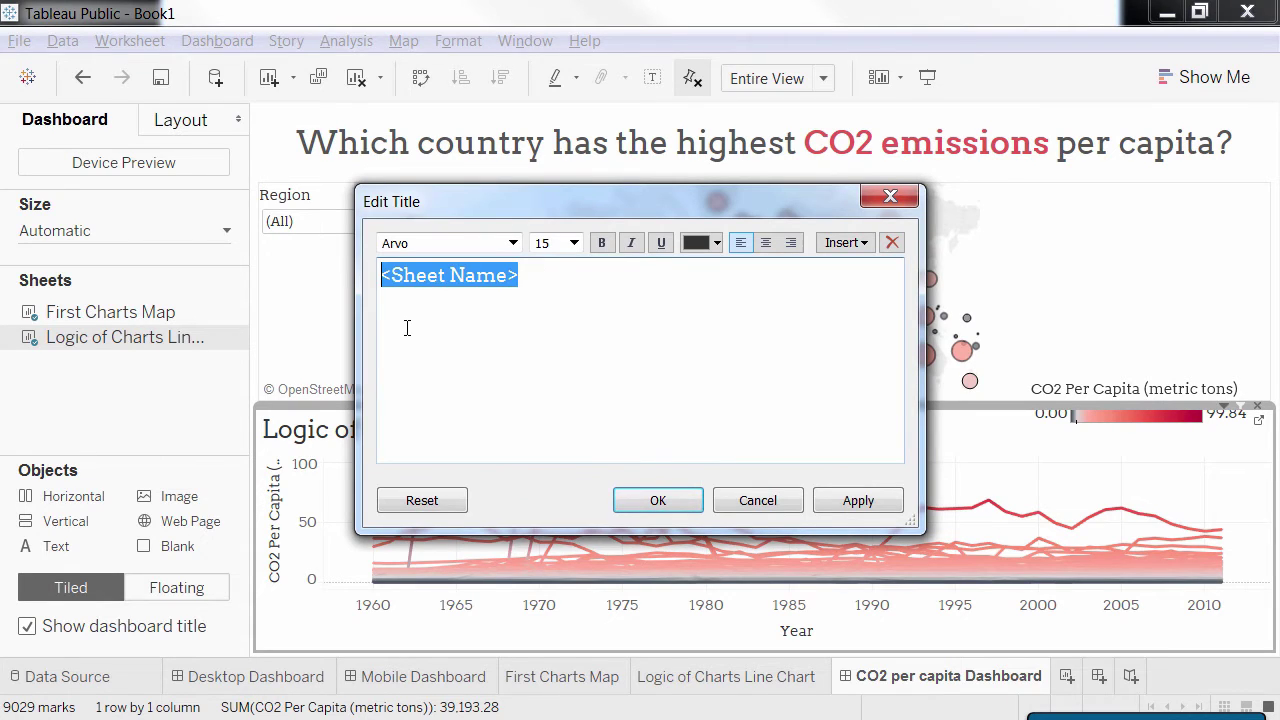
{"action": "type", "text": "Annual "}
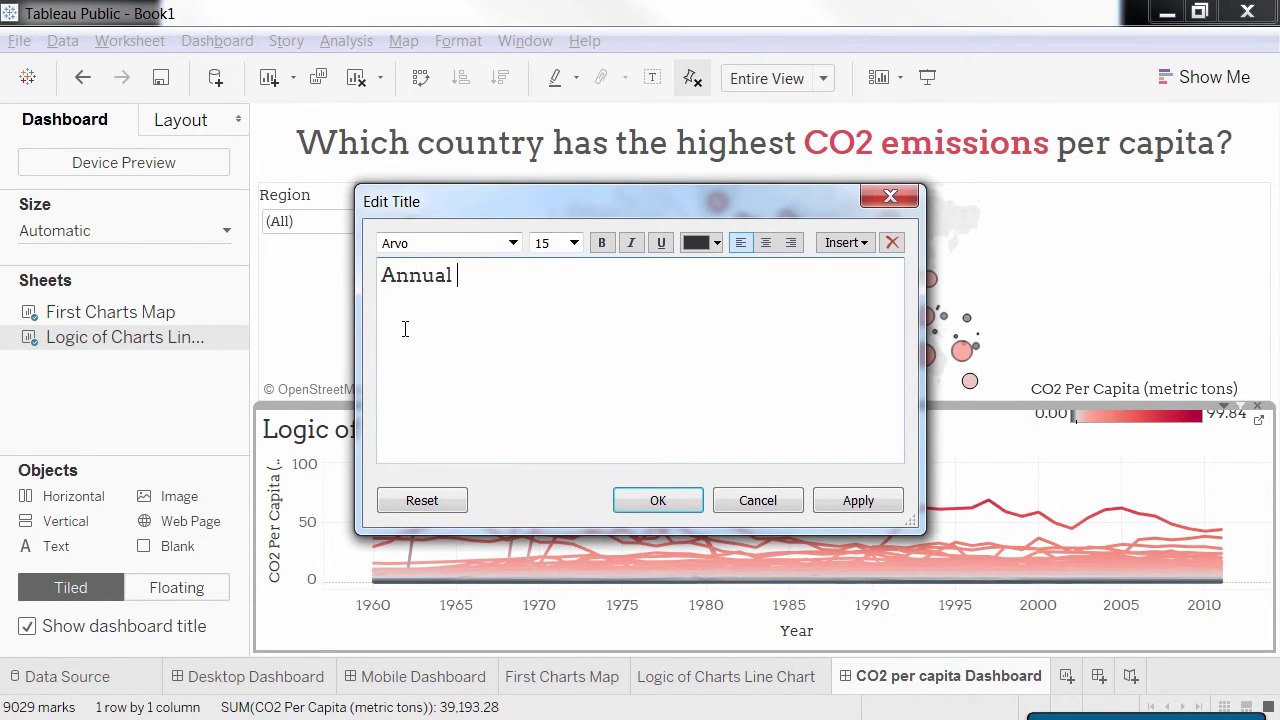
{"action": "type", "text": "CO2 emissions per"}
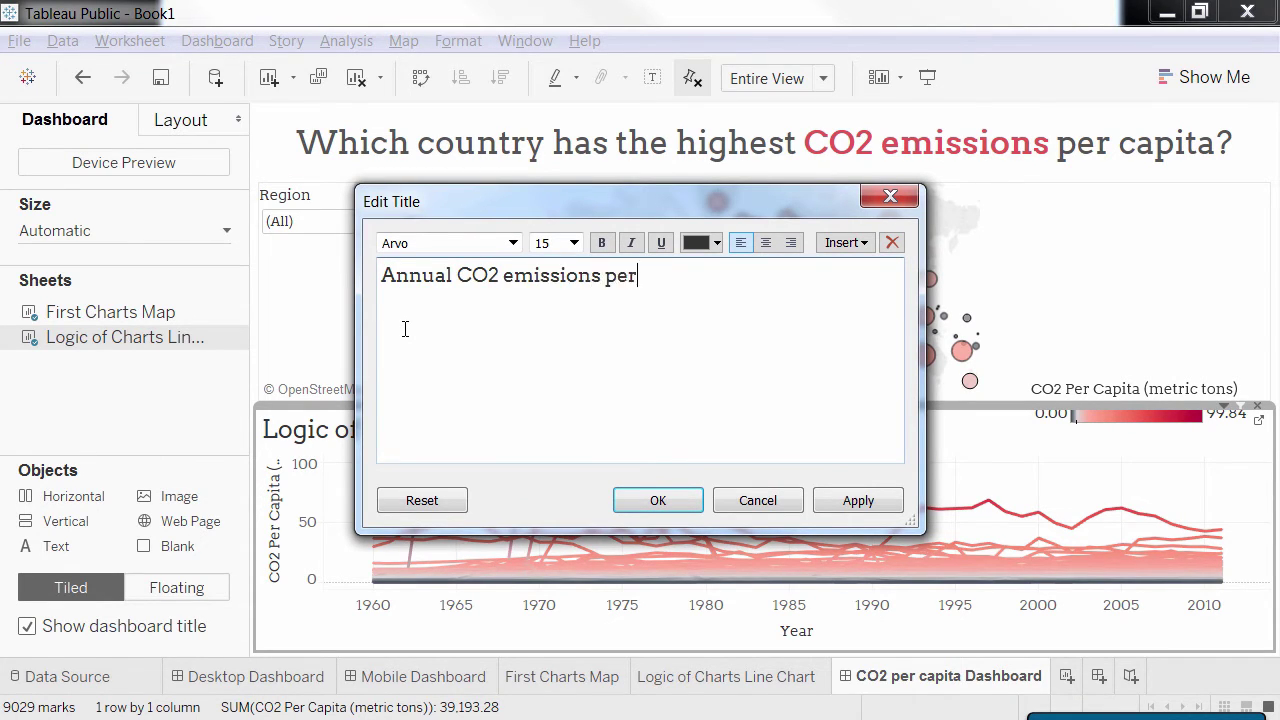
{"action": "type", "text": " capita - are th"}
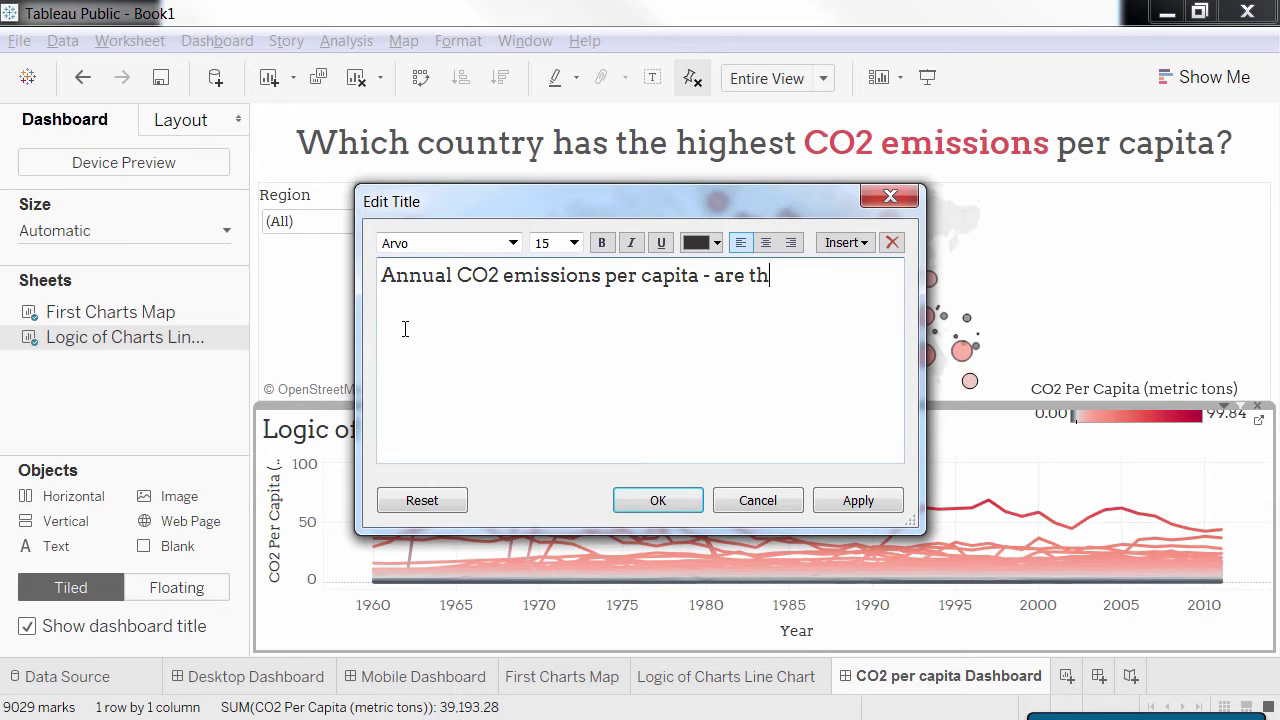
{"action": "type", "text": "ey decreasing?"}
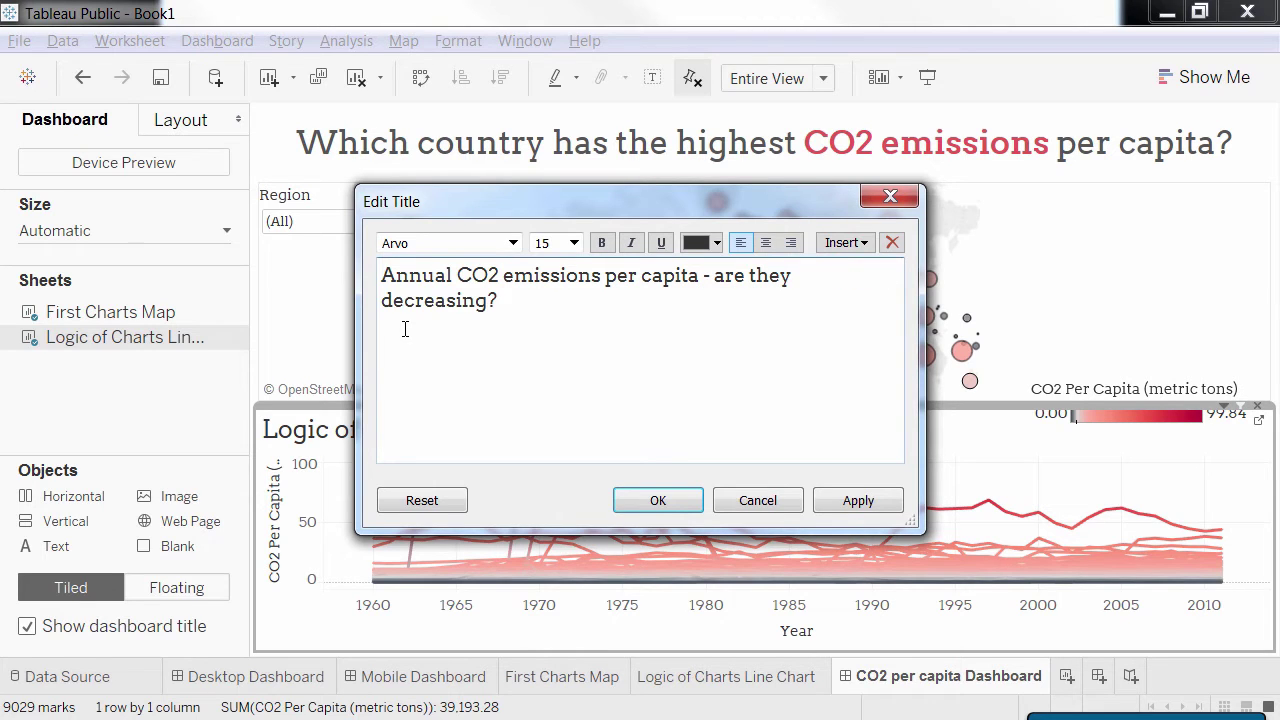
{"action": "left_click", "coordinate": [658, 500]}
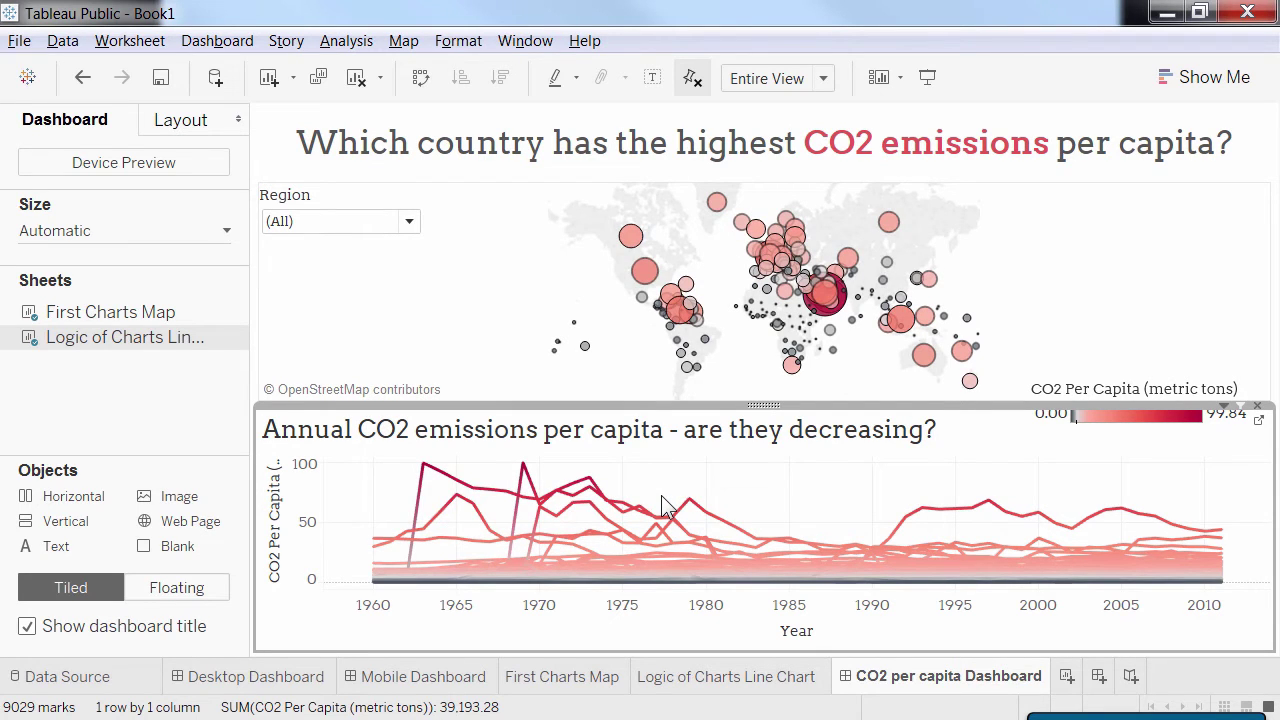
Step: Change the filter heading to 'Zoom in on a region:' and drop a text box above the map
{"action": "double_click", "coordinate": [290, 205]}
{"action": "left_click_drag", "start_coordinate": [428, 270], "coordinate": [360, 268]}
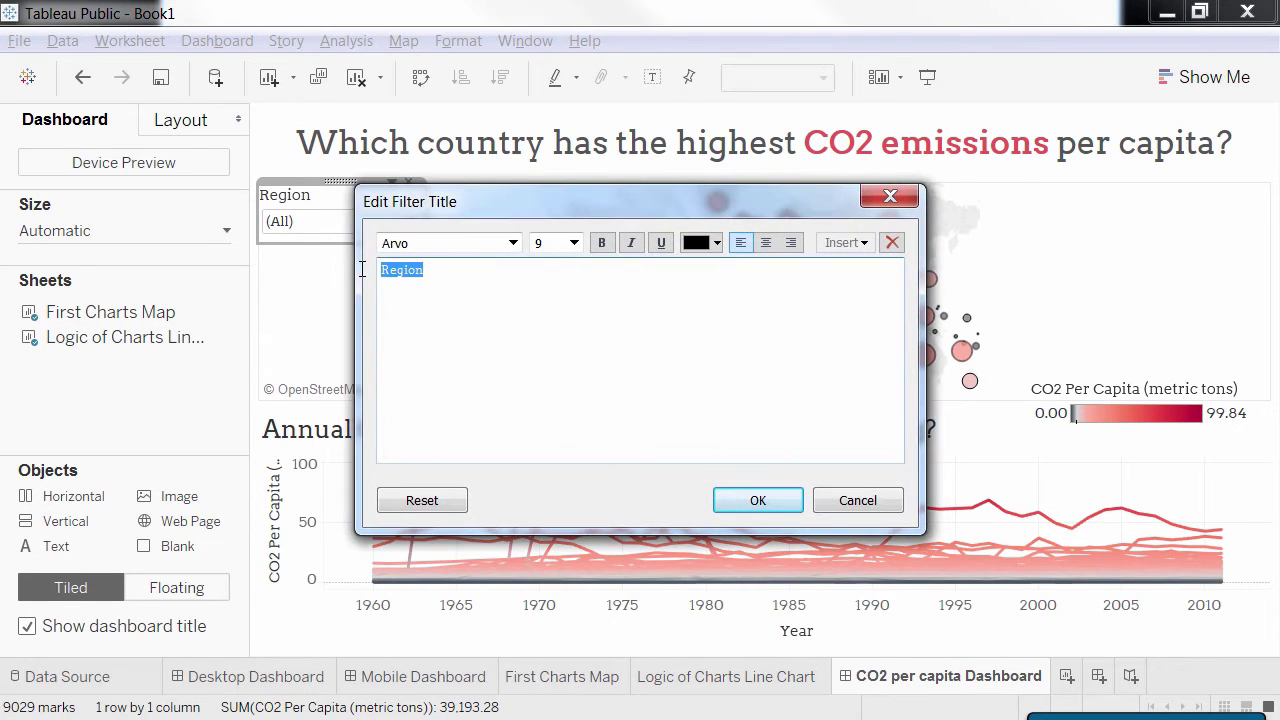
{"action": "type", "text": "Zoom in on a region:"}
{"action": "left_click", "coordinate": [756, 504]}
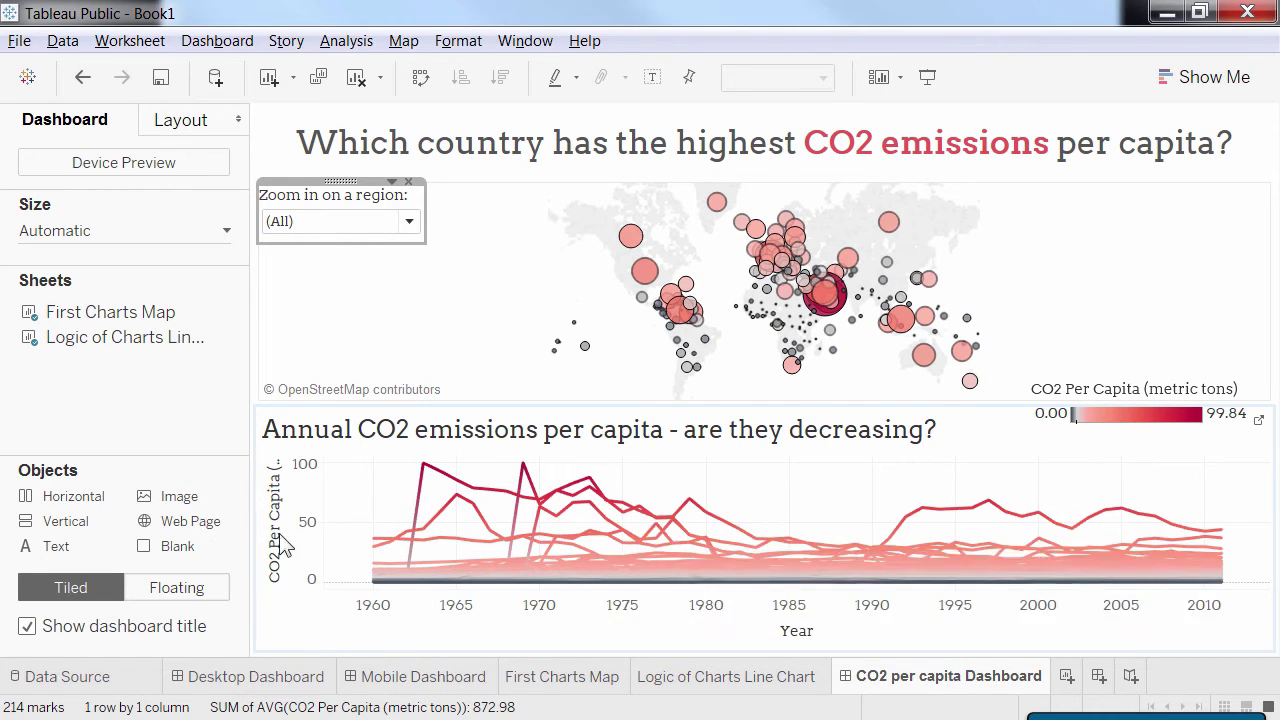
{"action": "left_click_drag", "start_coordinate": [57, 557], "coordinate": [450, 176]}
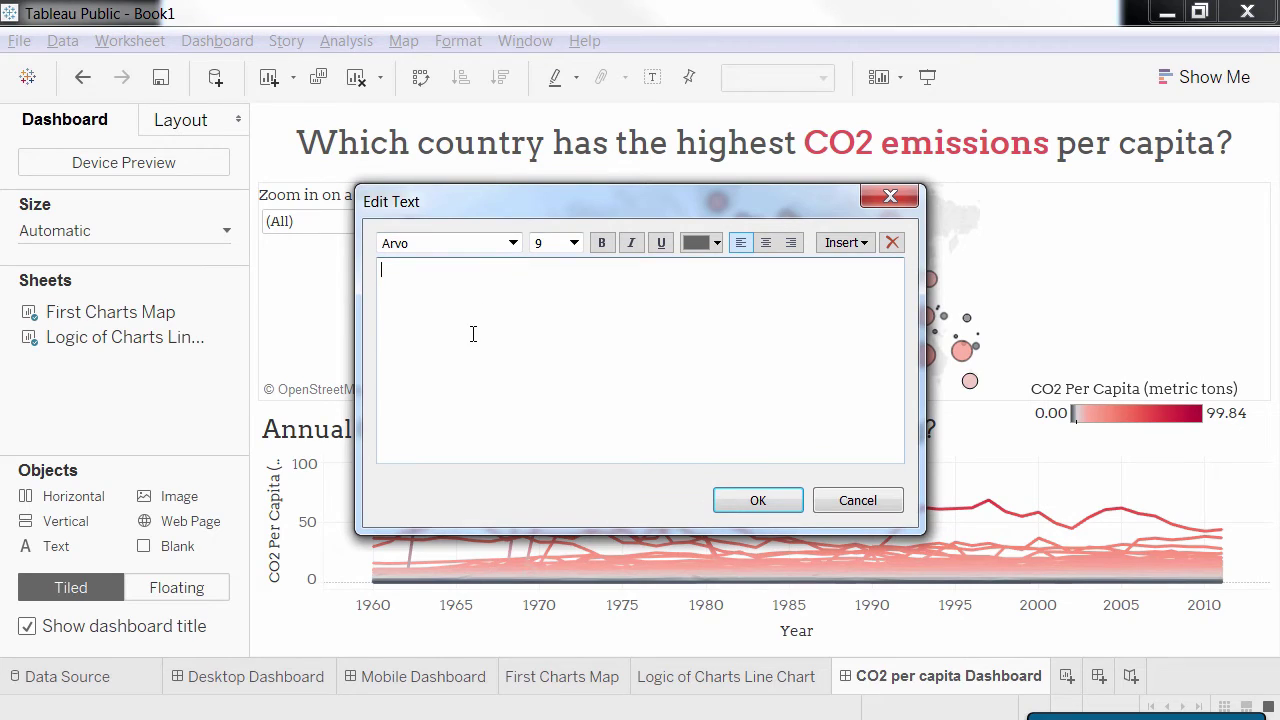
Step: Enter instruction text on clicking or Control + Clicking a country to highlight its line-chart emissions
{"action": "type", "text": "Click on a country to highlight it"}
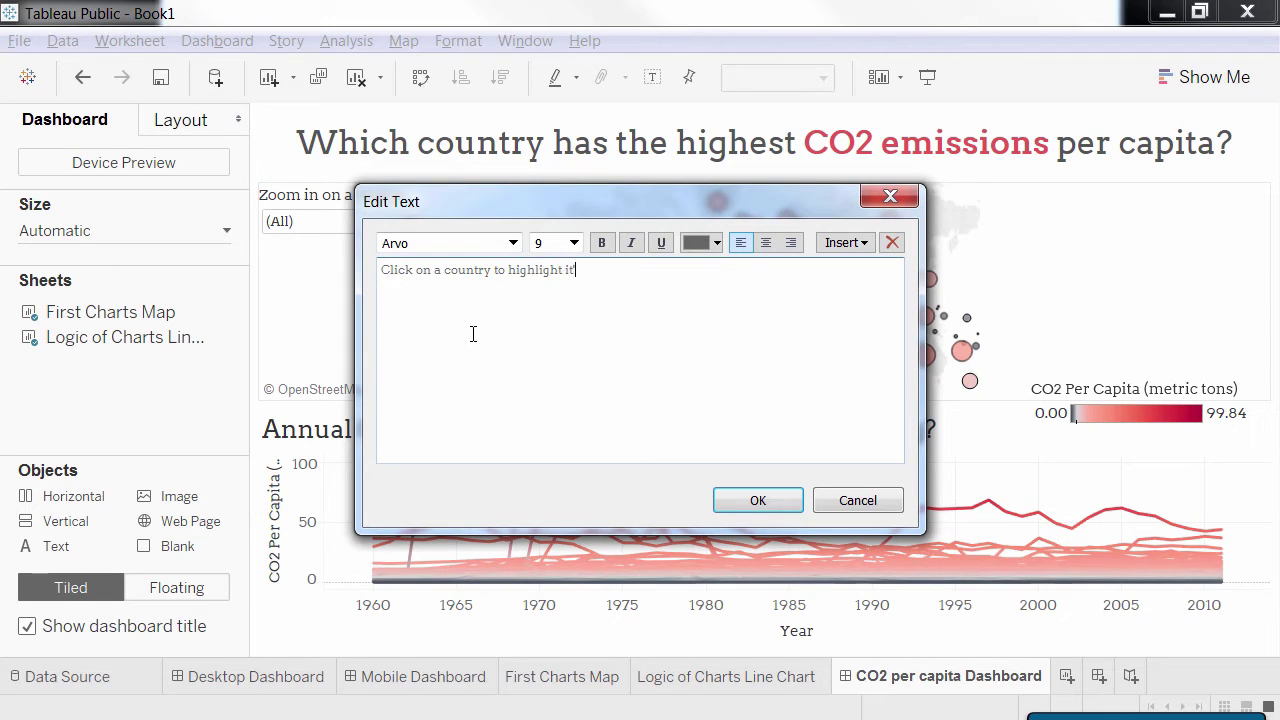
{"action": "type", "text": "s CO2 eer capita emission"}
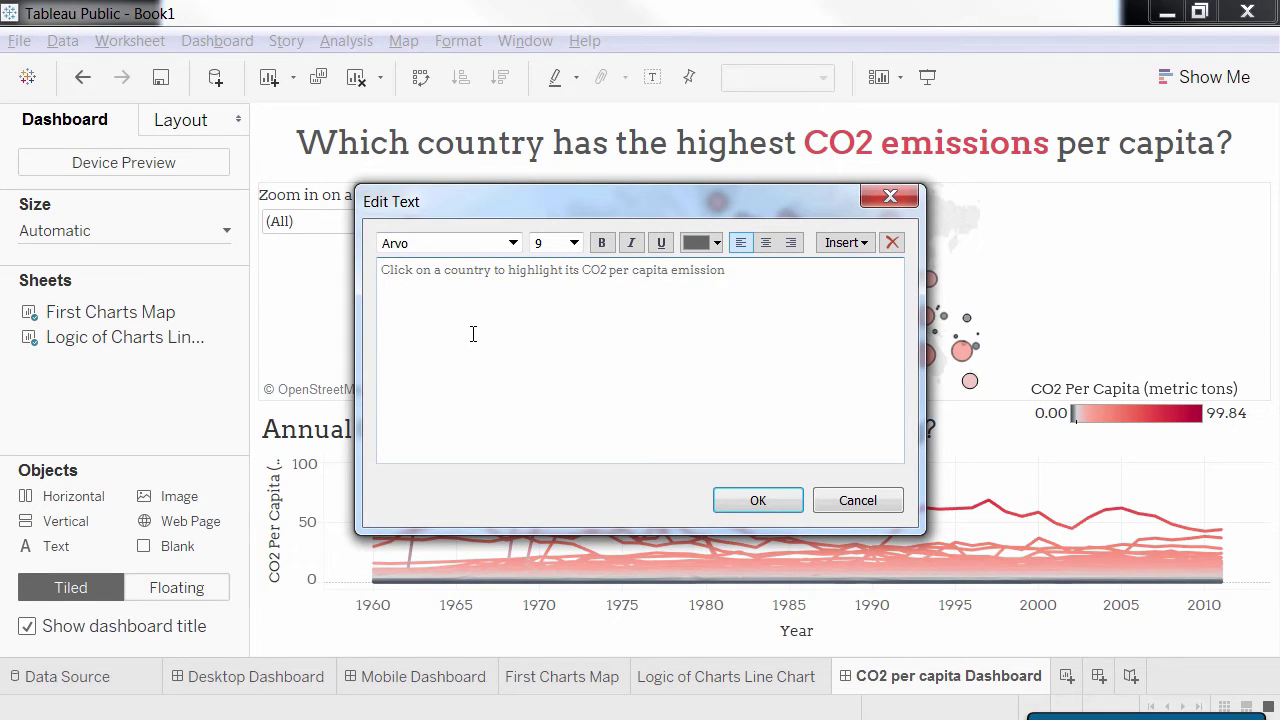
{"action": "type", "text": " in the line chart. Control + Click to se"}
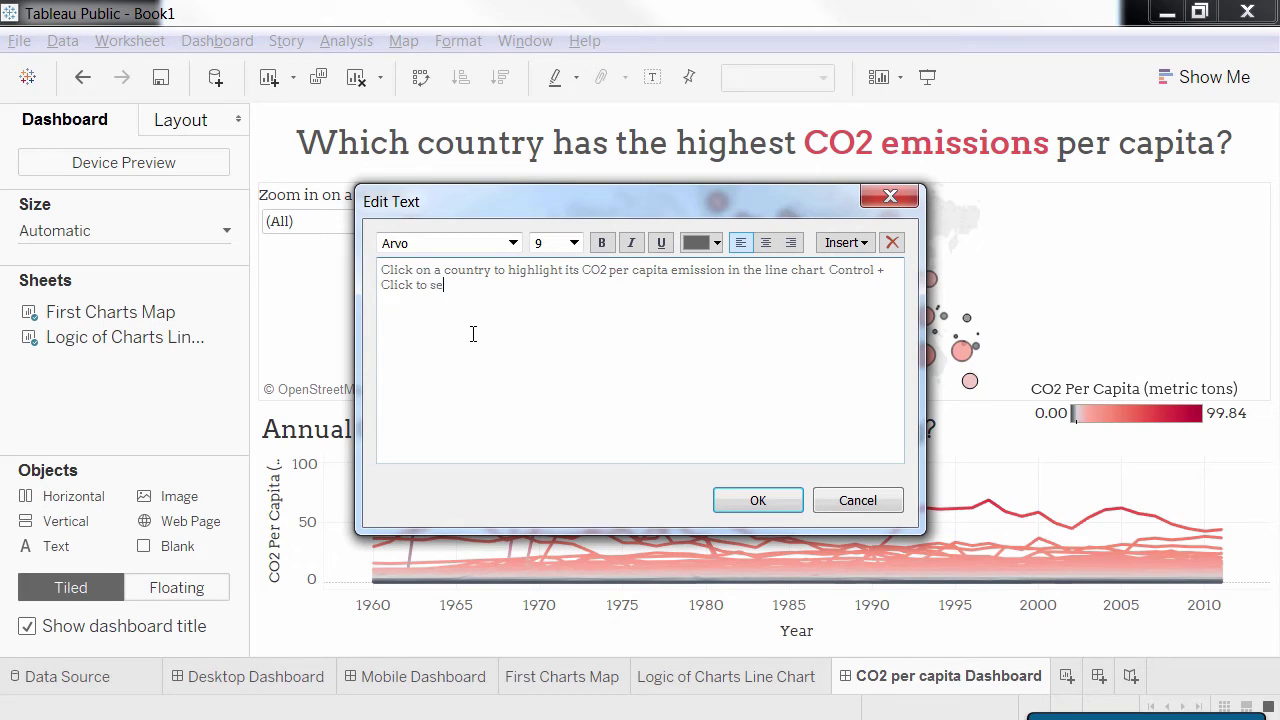
{"action": "type", "text": "lect more countries."}
{"action": "left_click", "coordinate": [745, 505]}
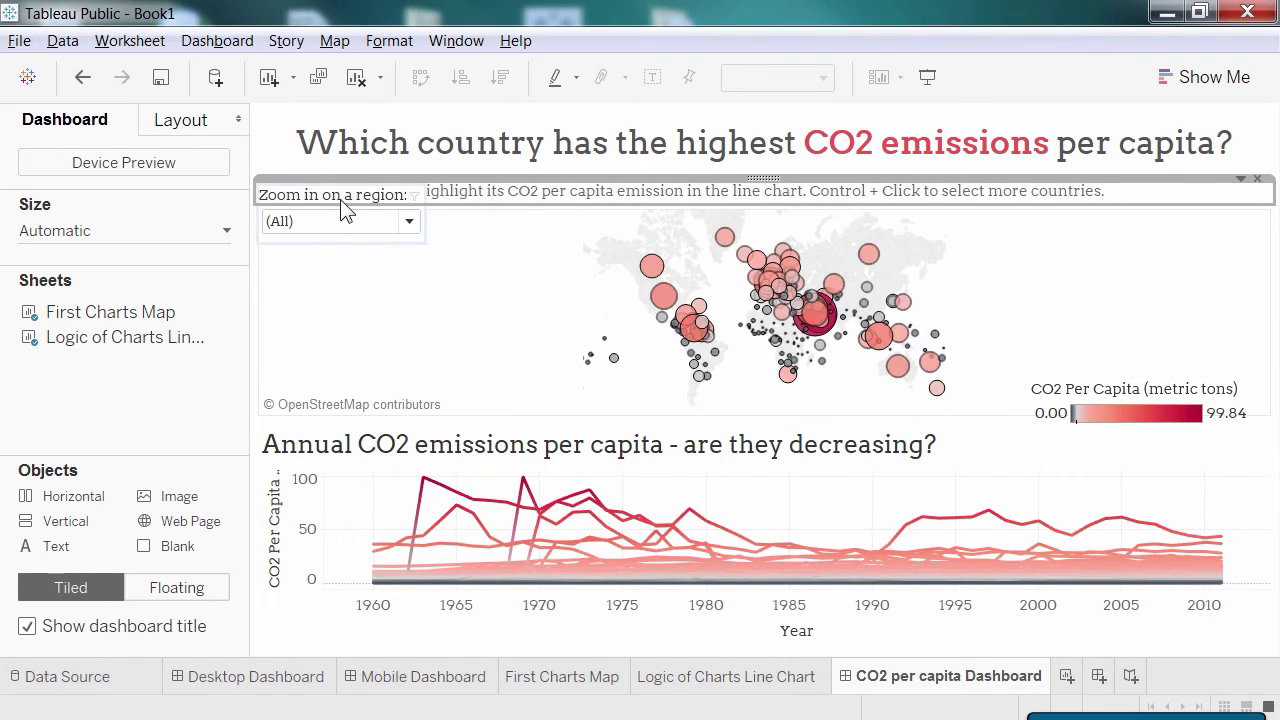
{"action": "left_click", "coordinate": [344, 202]}
Step: Move the region filter to the map's left, add a Blank spacer, and enlarge both charts
{"action": "left_click_drag", "start_coordinate": [337, 180], "coordinate": [338, 222]}
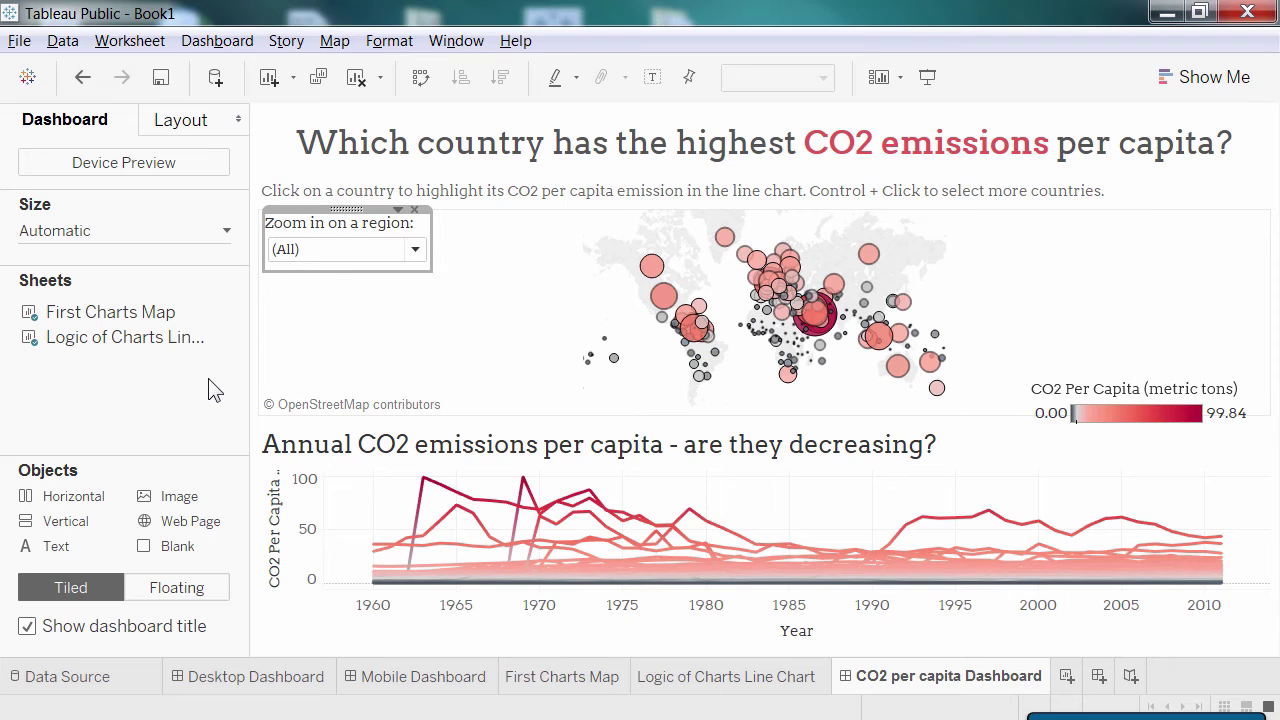
{"action": "left_click_drag", "start_coordinate": [178, 555], "coordinate": [461, 430]}
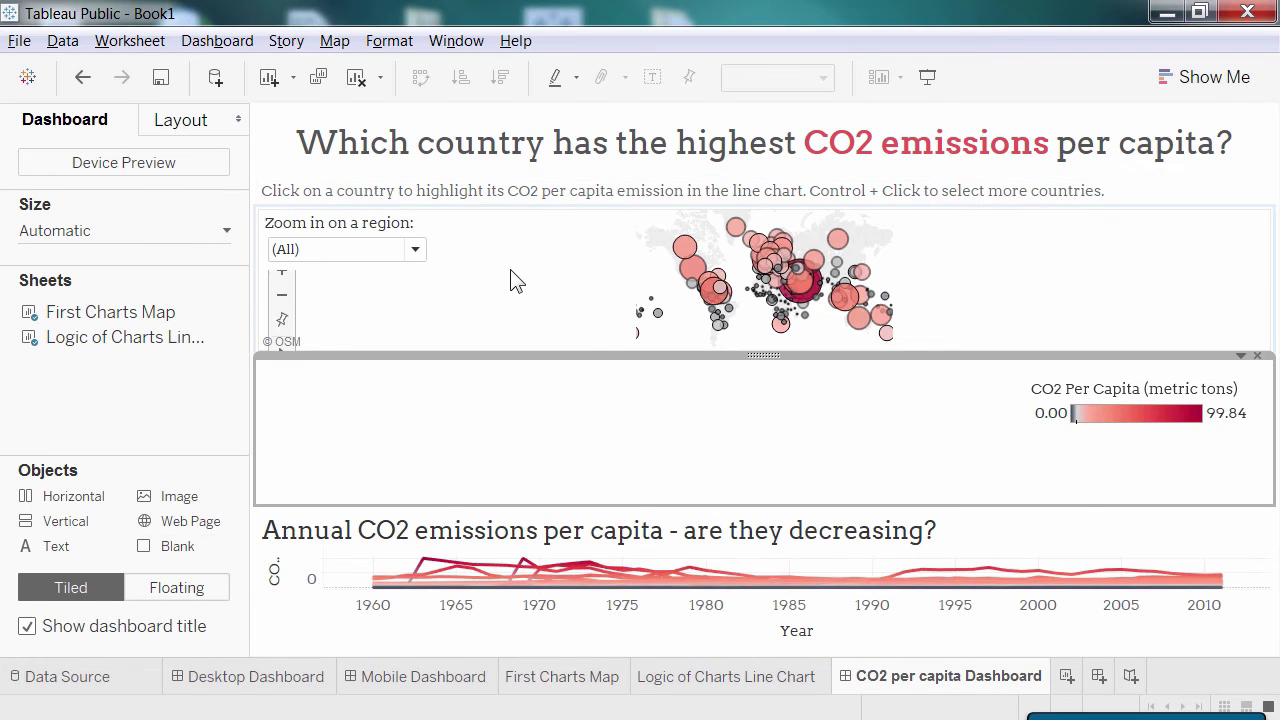
{"action": "left_click_drag", "start_coordinate": [491, 505], "coordinate": [512, 416]}
{"action": "left_click_drag", "start_coordinate": [614, 357], "coordinate": [618, 420]}
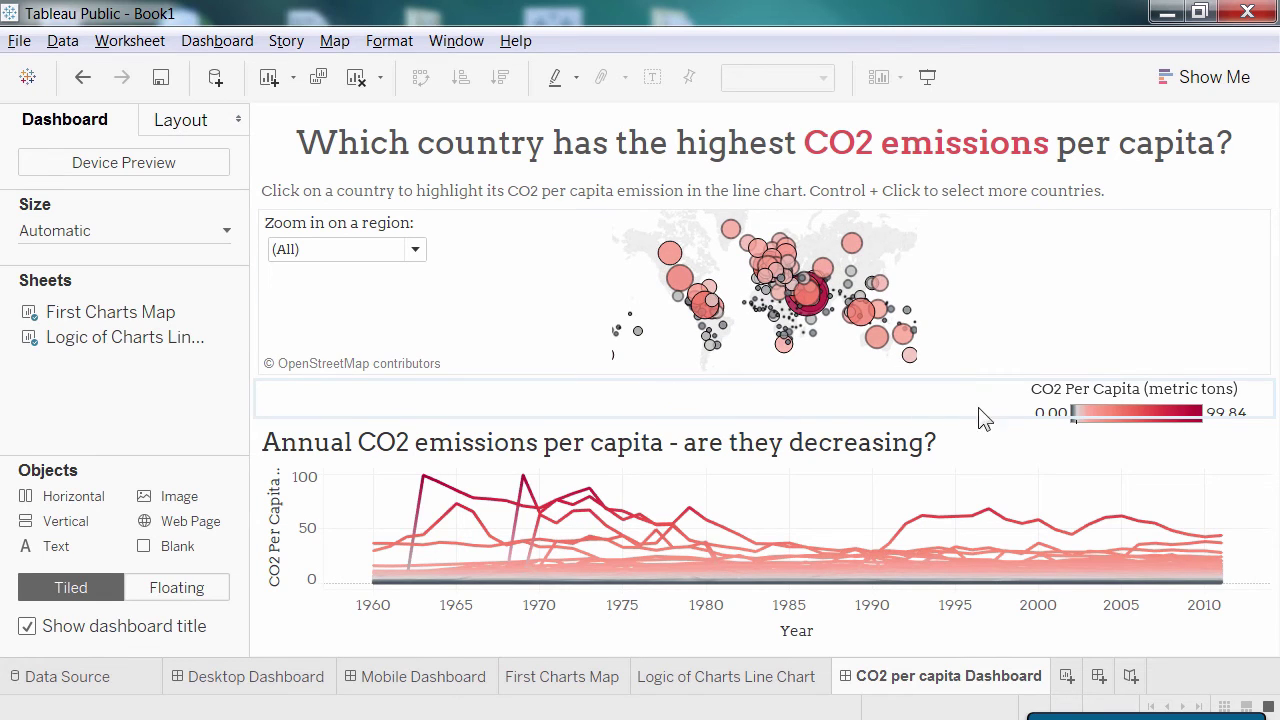
Step: Place the CO2 Per Capita colour legend in the line chart's top-right corner
{"action": "left_click", "coordinate": [1052, 410]}
{"action": "left_click_drag", "start_coordinate": [1137, 374], "coordinate": [974, 466]}
{"action": "left_click", "coordinate": [977, 467]}
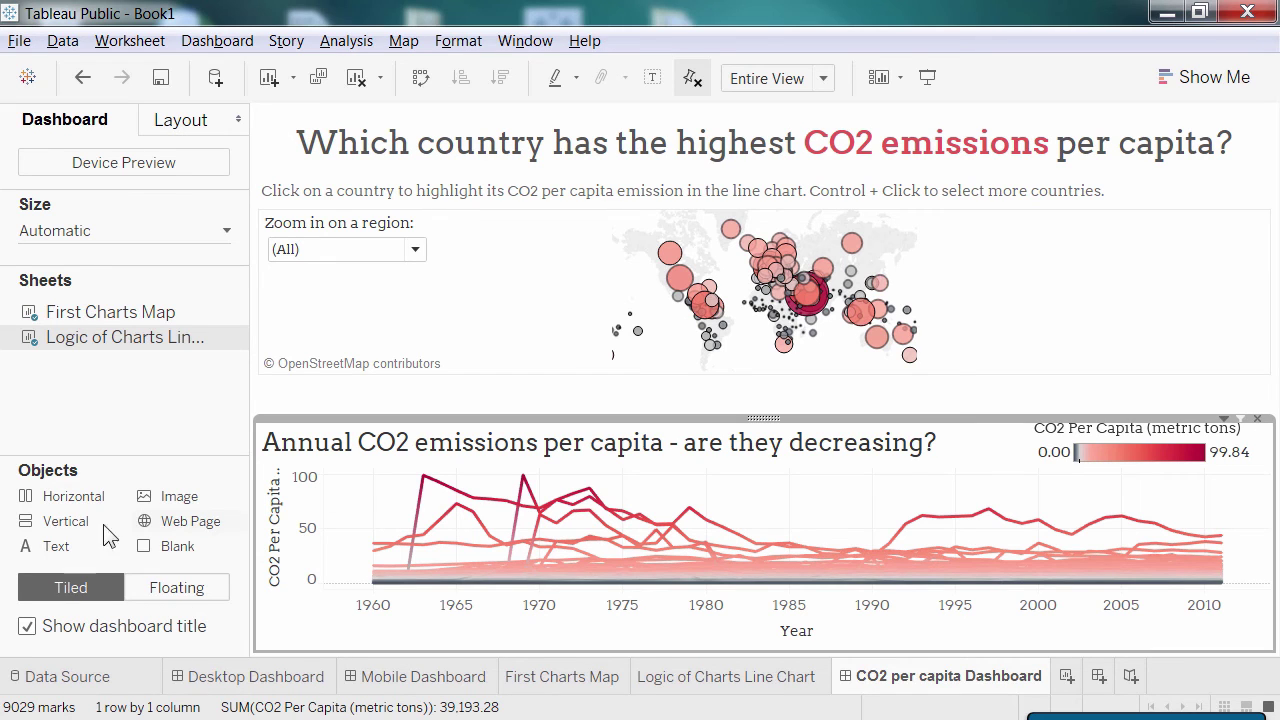
{"action": "left_click", "coordinate": [380, 645]}
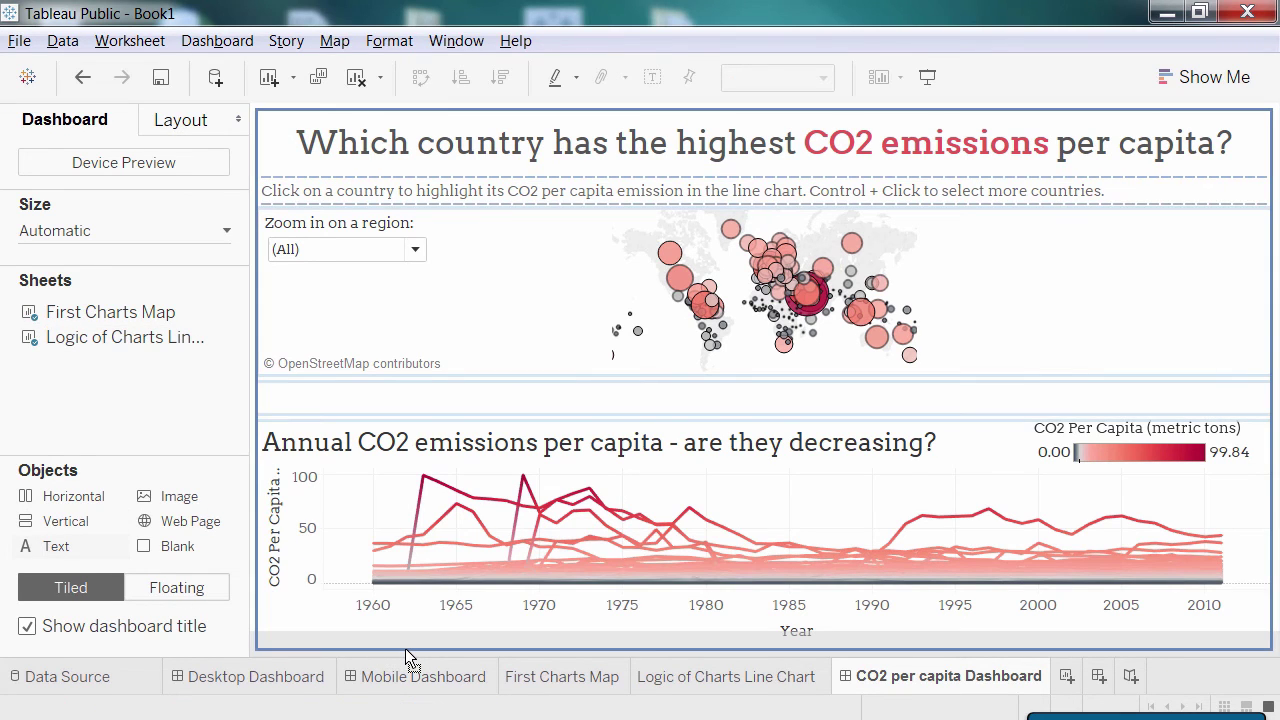
Step: Add a bottom footer 'Data from:' with the two pasted World Bank URLs in Arvo
{"action": "double_click", "coordinate": [405, 648]}
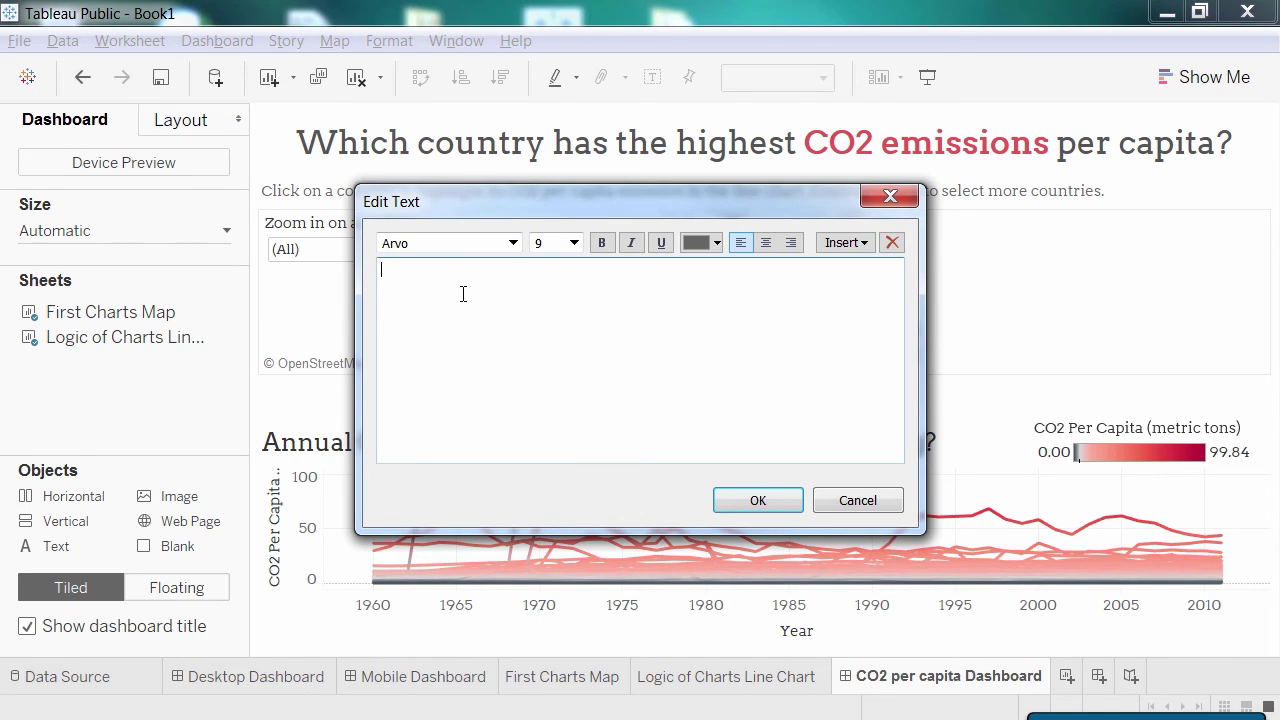
{"action": "type", "text": "Data from:"}
{"action": "type", "text": "http://data.worldbank.org/indicator/EN.ATM.CO2E.PC and http://data.worldbank.org/indicator/EN.ATM.CO2E.KT"}
{"action": "left_click_drag", "start_coordinate": [668, 290], "coordinate": [441, 268]}
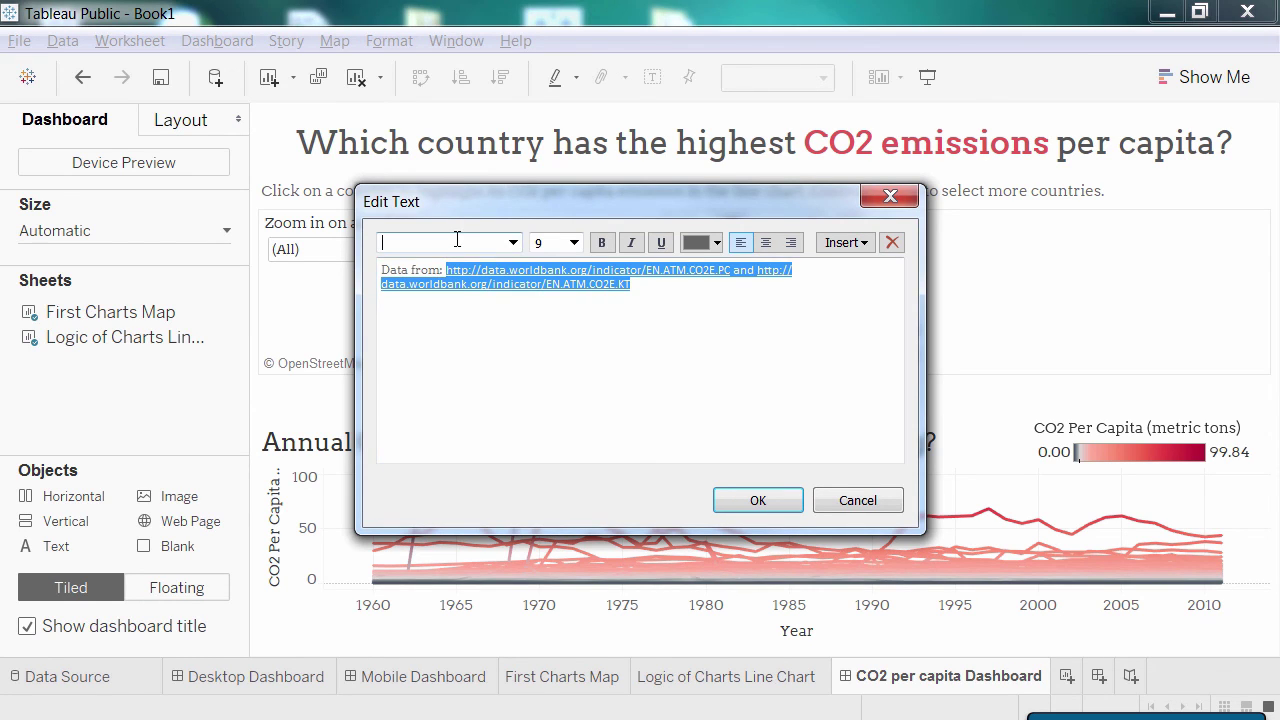
{"action": "left_click", "coordinate": [512, 243]}
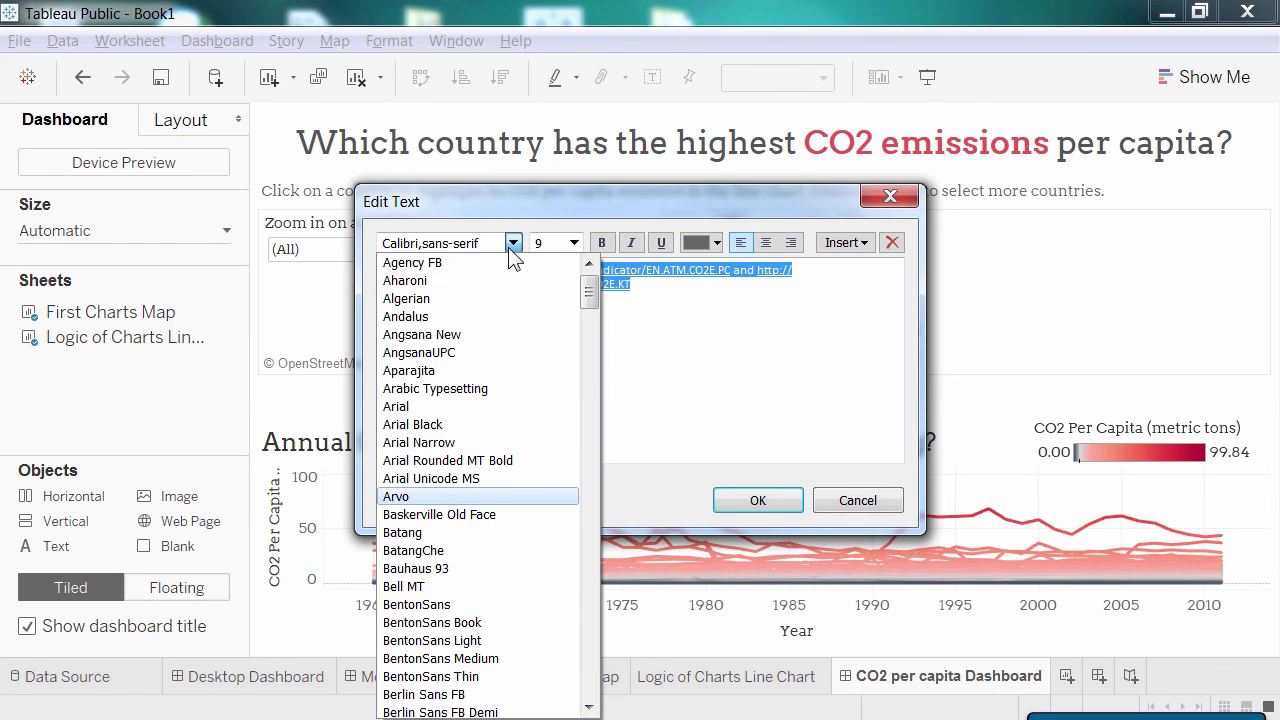
{"action": "left_click", "coordinate": [420, 496]}
{"action": "left_click", "coordinate": [686, 307]}
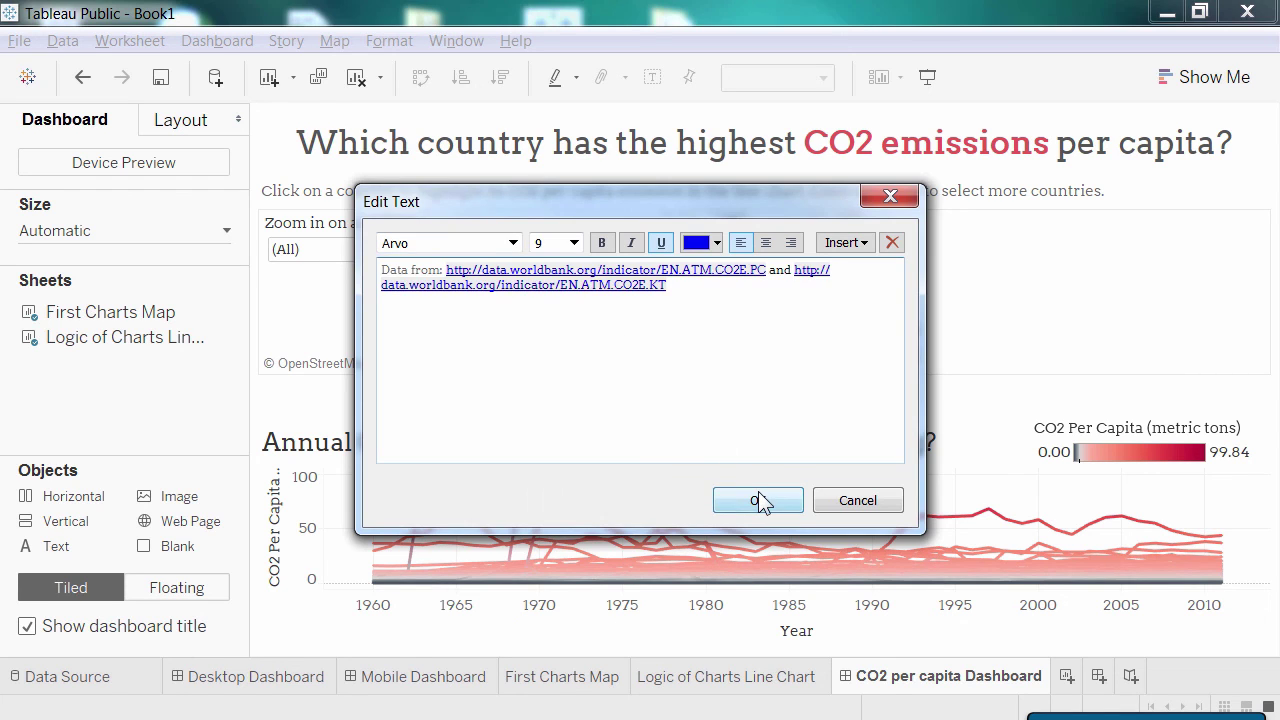
{"action": "left_click", "coordinate": [758, 495]}
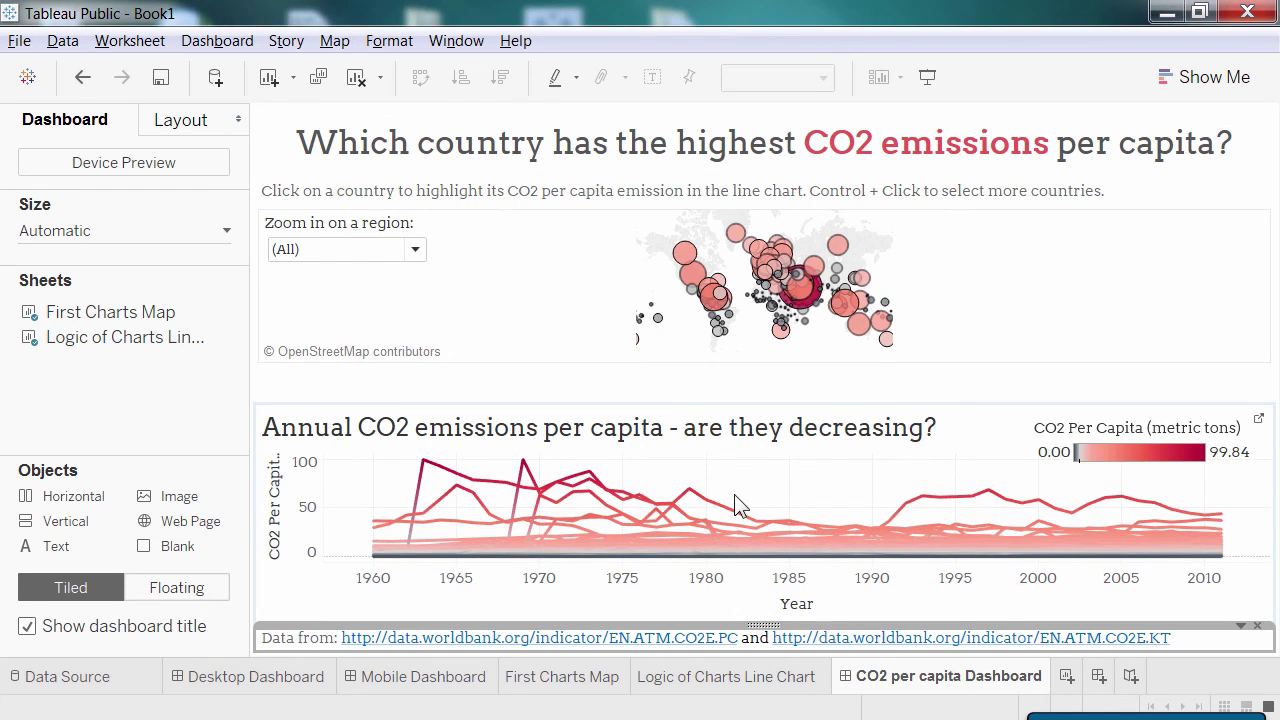